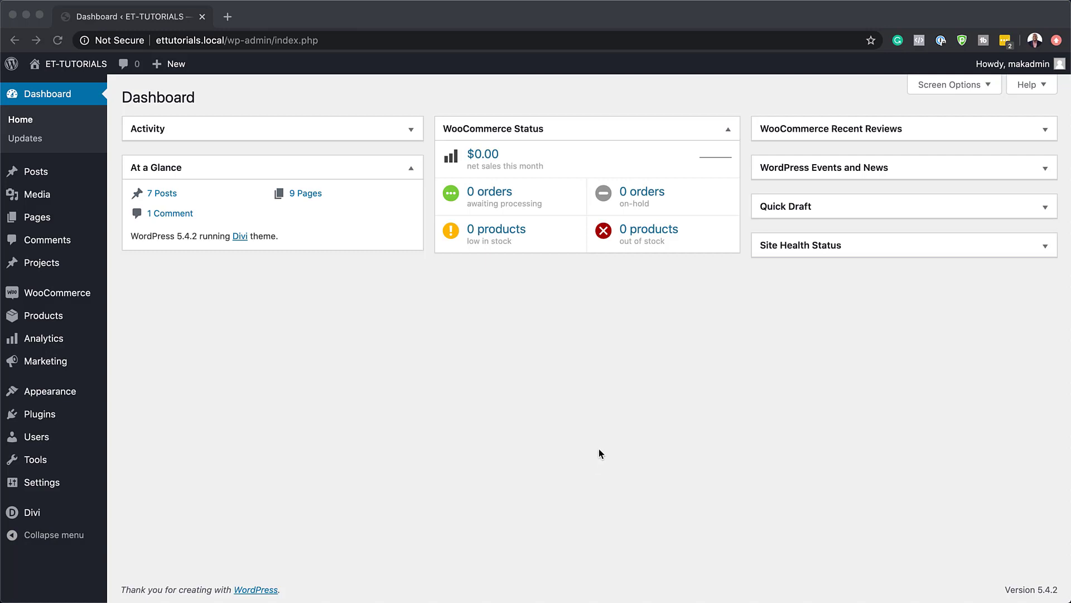
Step: Find the Advanced Custom Fields plugin by Elliot Condon among the new plugins, install it and activate it
{"action": "left_click", "coordinate": [240, 451]}
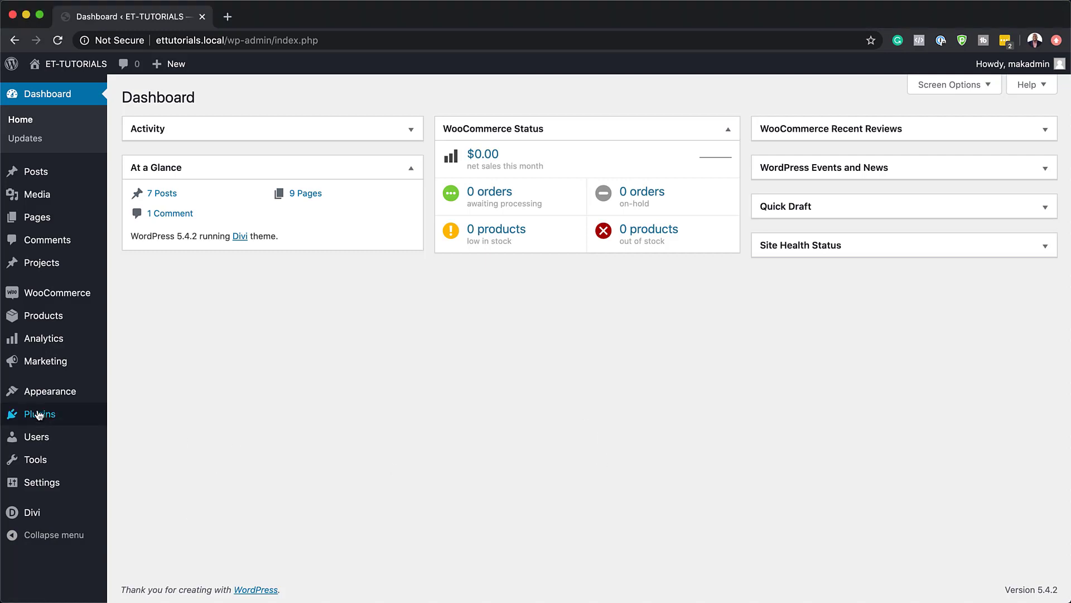
{"action": "mouse_move", "coordinate": [44, 414]}
{"action": "left_click", "coordinate": [148, 436]}
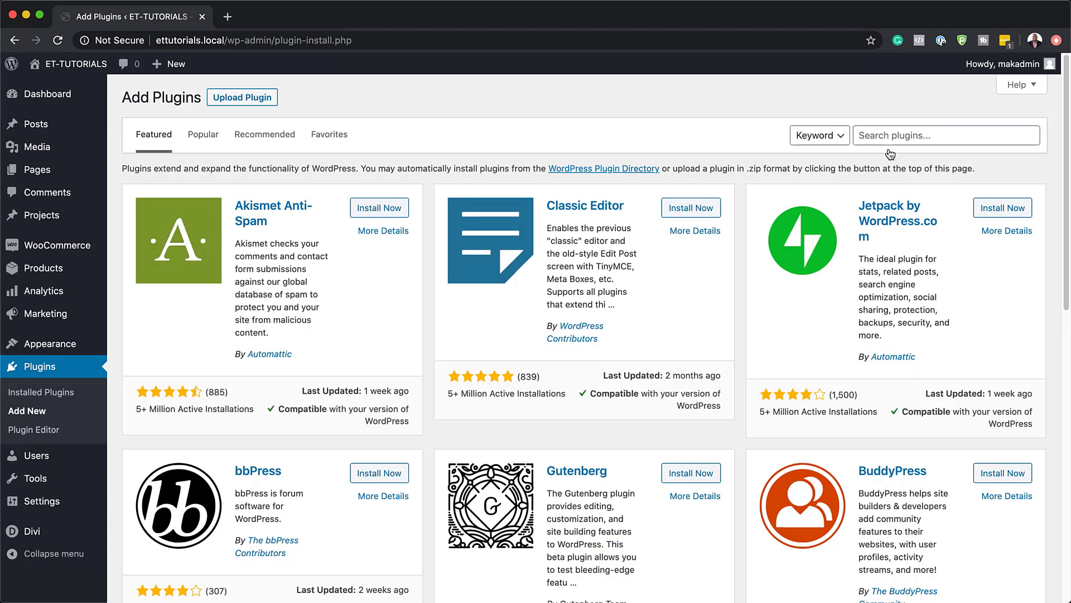
{"action": "left_click", "coordinate": [880, 137]}
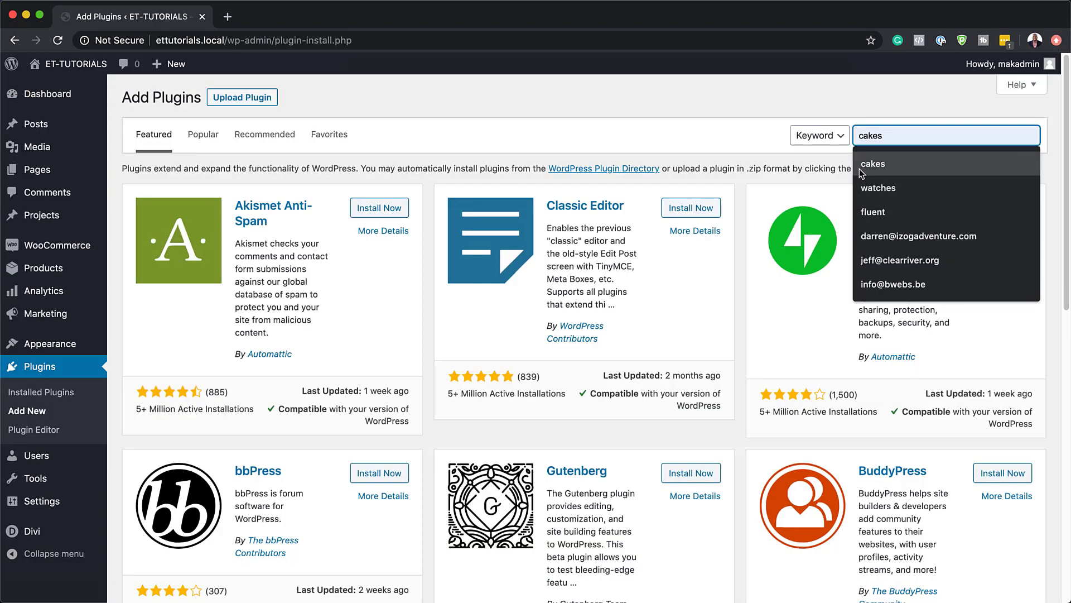
{"action": "type", "text": "Advanced Custom Fields"}
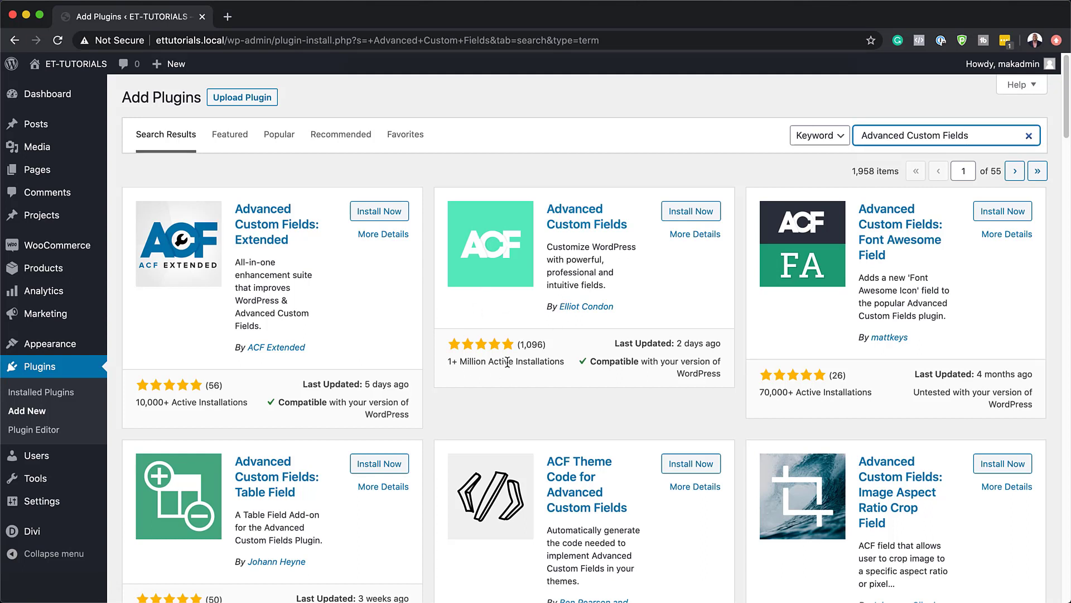
{"action": "left_click", "coordinate": [693, 216]}
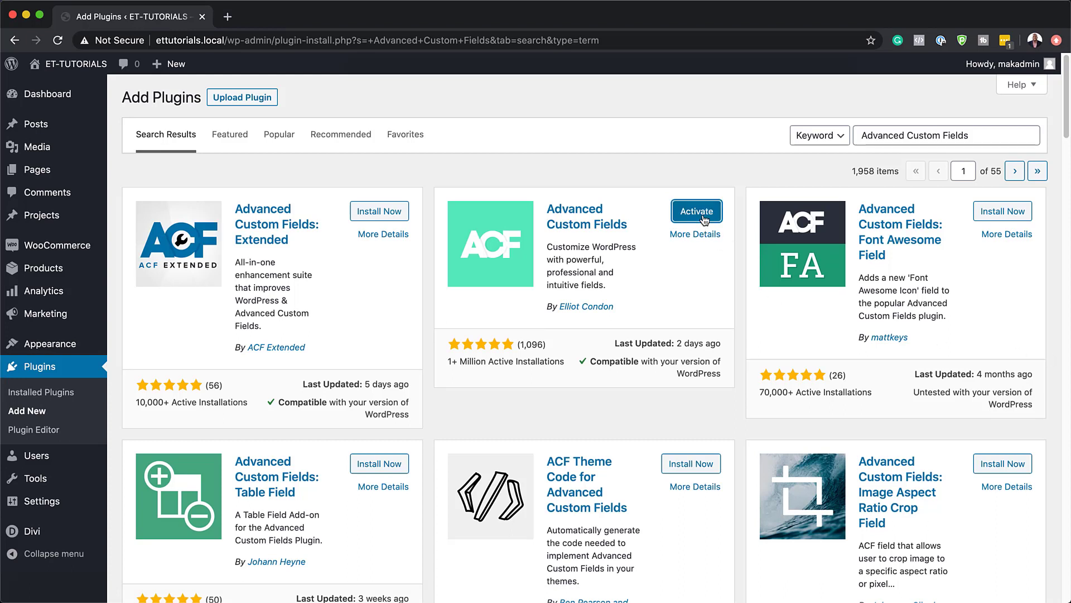
{"action": "left_click", "coordinate": [704, 220]}
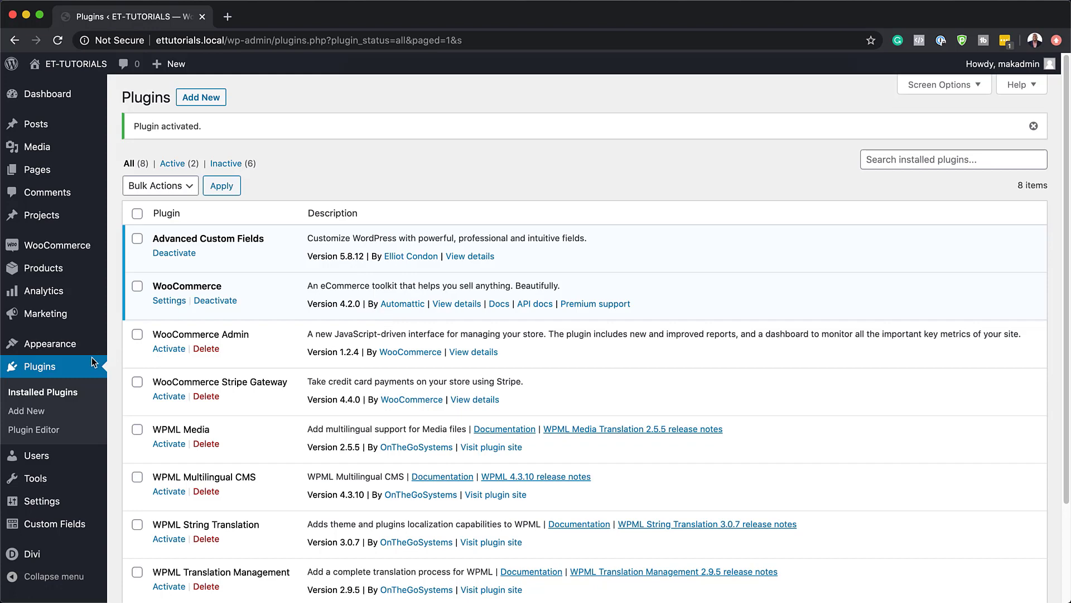
Step: Create a new custom field group titled "Dynamic URLs"
{"action": "scroll", "coordinate": [50, 369], "scroll_direction": "down", "scroll_amount": 3}
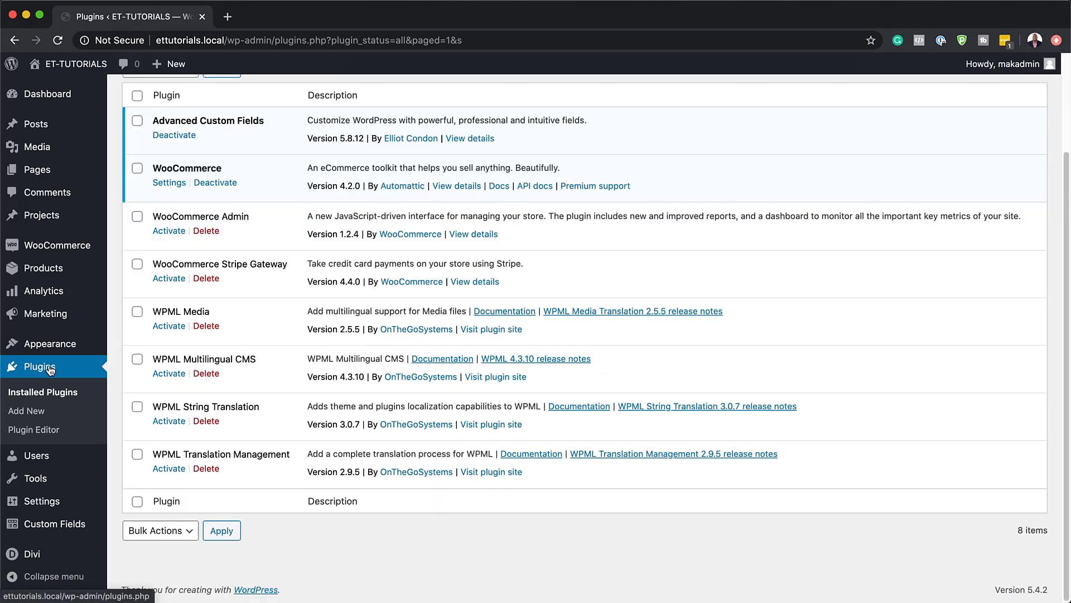
{"action": "mouse_move", "coordinate": [65, 525]}
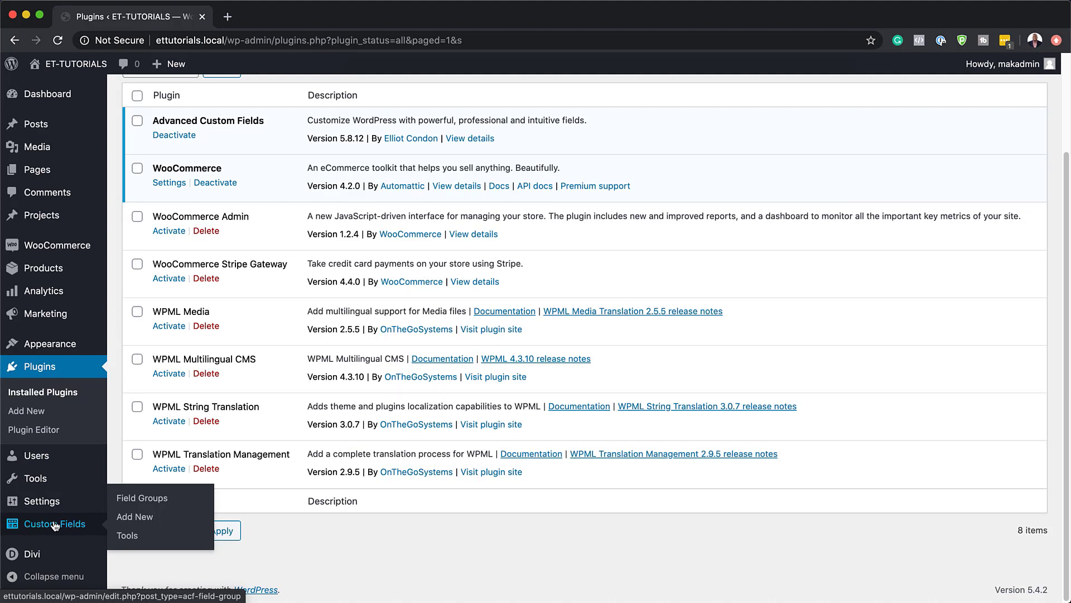
{"action": "left_click", "coordinate": [151, 521]}
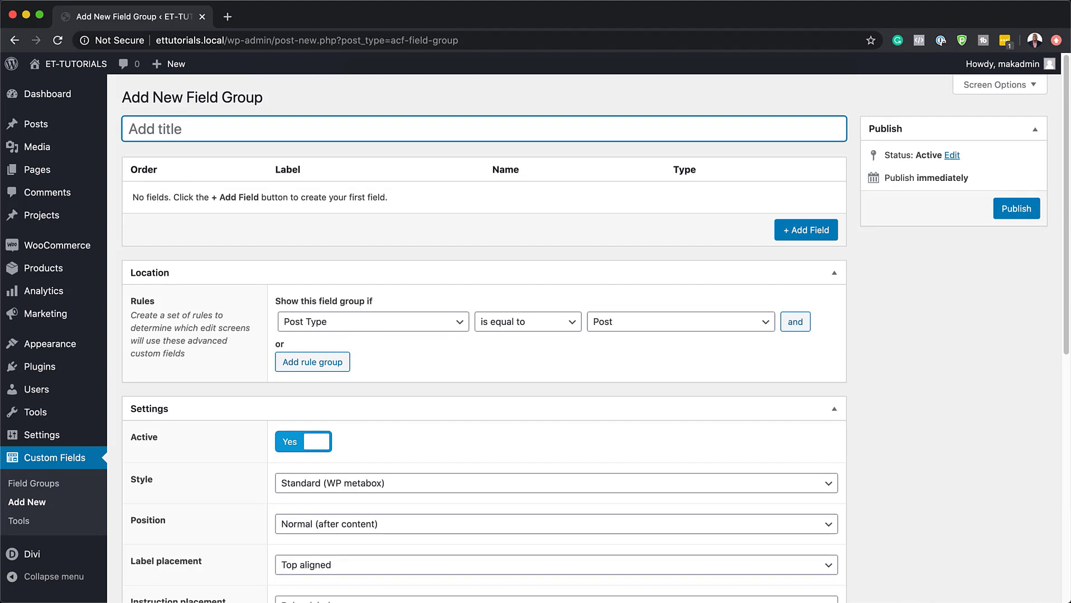
{"action": "type", "text": "Dynamic URLs"}
Step: Add two alternative location rules so the field group also shows when Post Type is equal to Page or Project
{"action": "scroll", "coordinate": [573, 212], "scroll_direction": "down", "scroll_amount": 3}
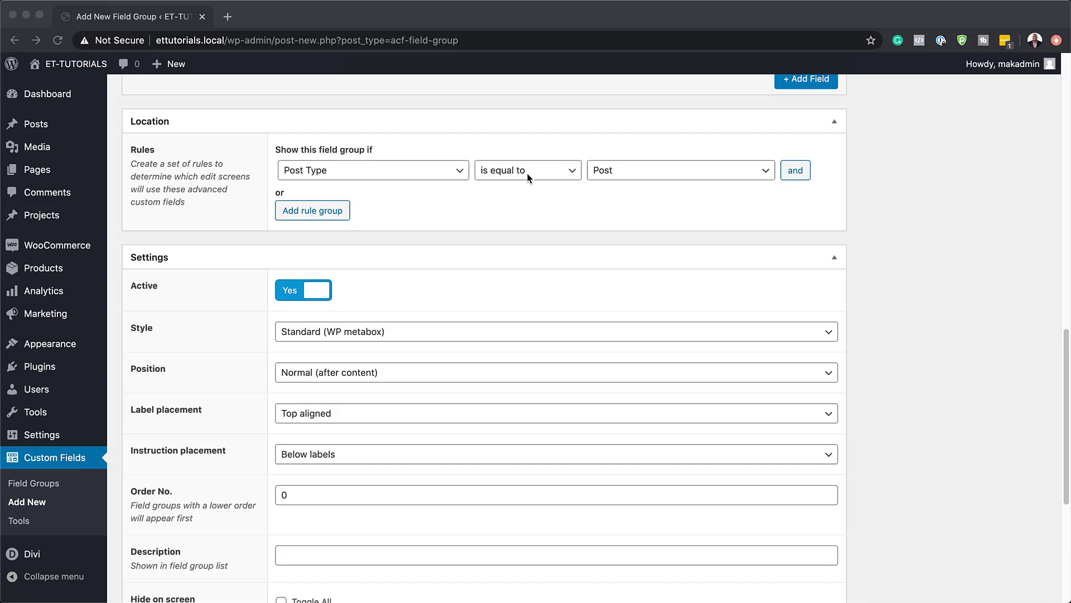
{"action": "left_click", "coordinate": [312, 216]}
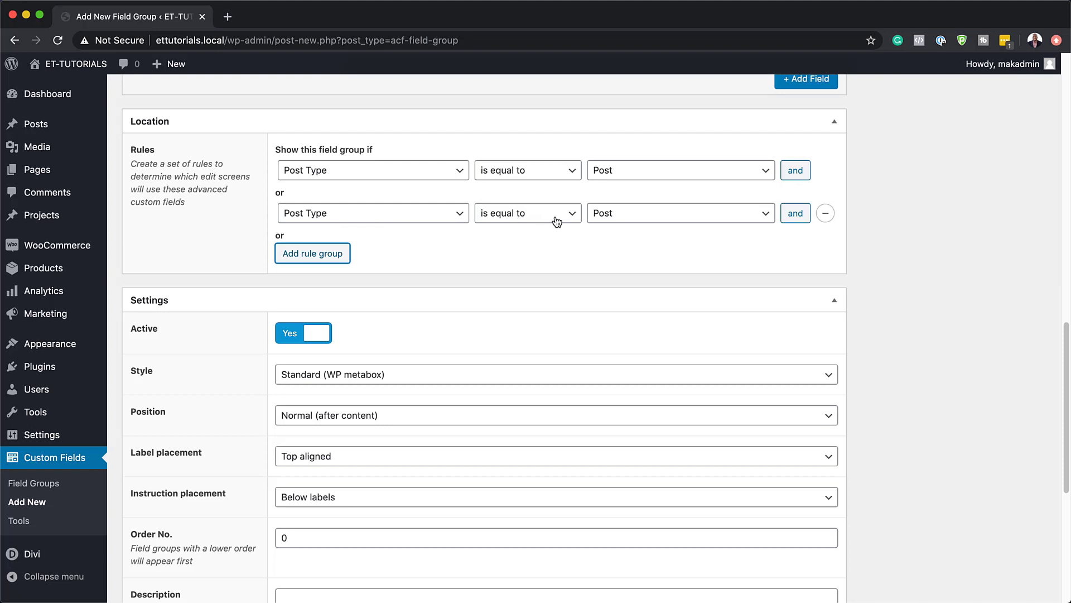
{"action": "left_click", "coordinate": [623, 215]}
{"action": "left_click", "coordinate": [624, 226]}
{"action": "left_click", "coordinate": [308, 254]}
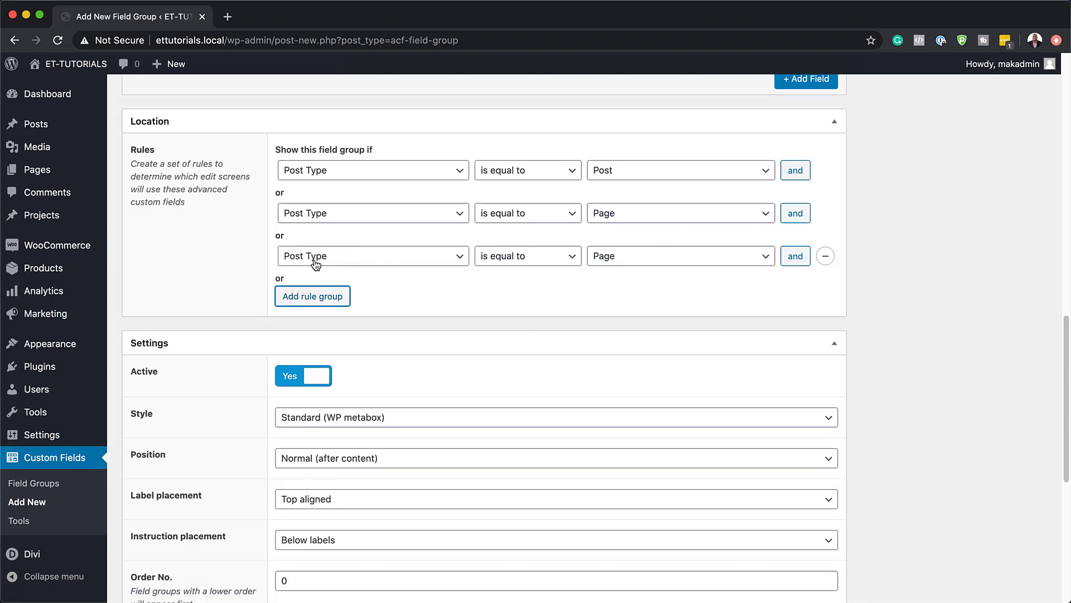
{"action": "left_click", "coordinate": [622, 262]}
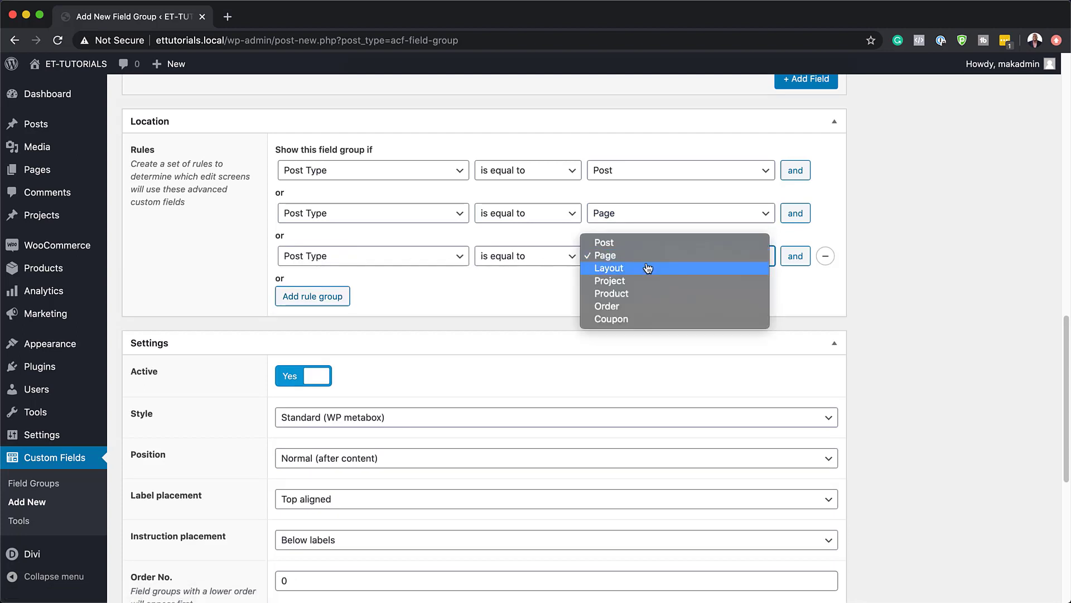
{"action": "left_click", "coordinate": [646, 281]}
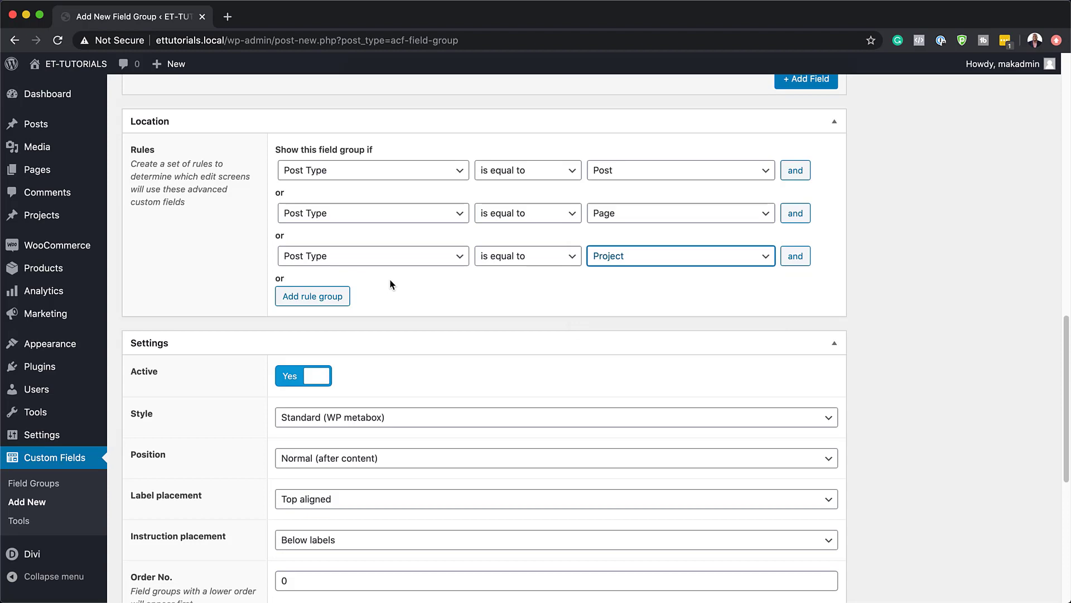
Step: Publish the Dynamic URLs field group with the remaining settings left at their defaults
{"action": "scroll", "coordinate": [671, 304], "scroll_direction": "down", "scroll_amount": 7}
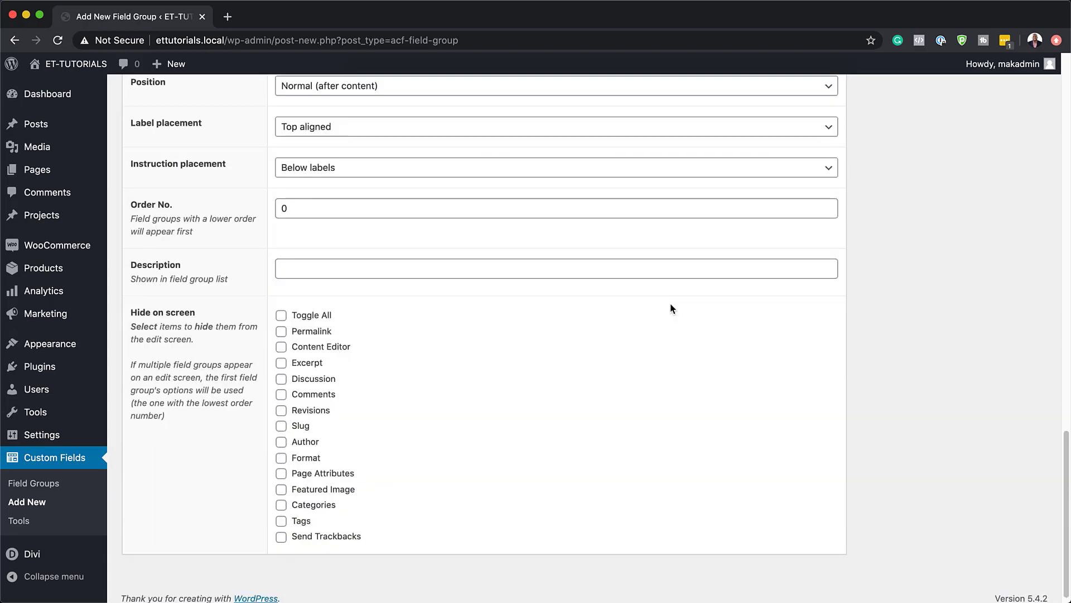
{"action": "scroll", "coordinate": [614, 431], "scroll_direction": "up", "scroll_amount": 15}
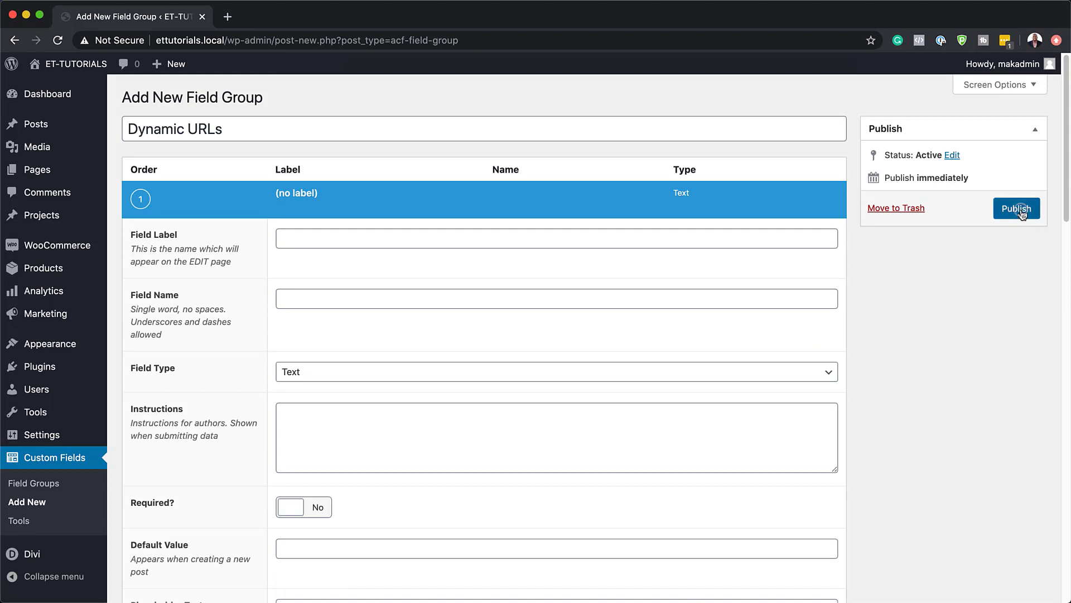
{"action": "left_click", "coordinate": [1021, 211]}
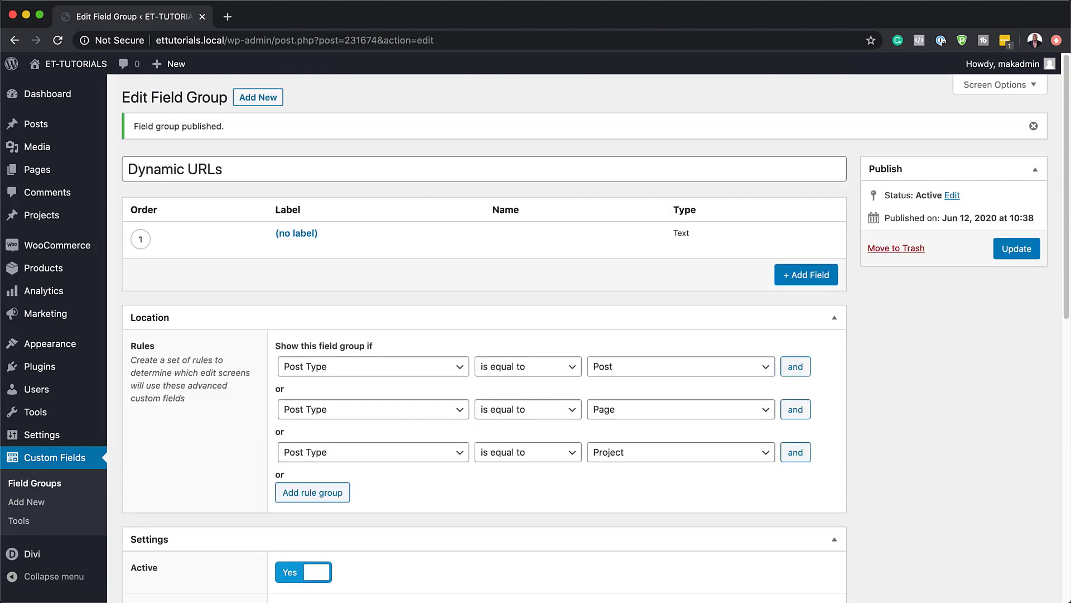
Step: Open the site's page list in a separate browser tab and look through the existing pages
{"action": "scroll", "coordinate": [561, 382], "scroll_direction": "down", "scroll_amount": 4}
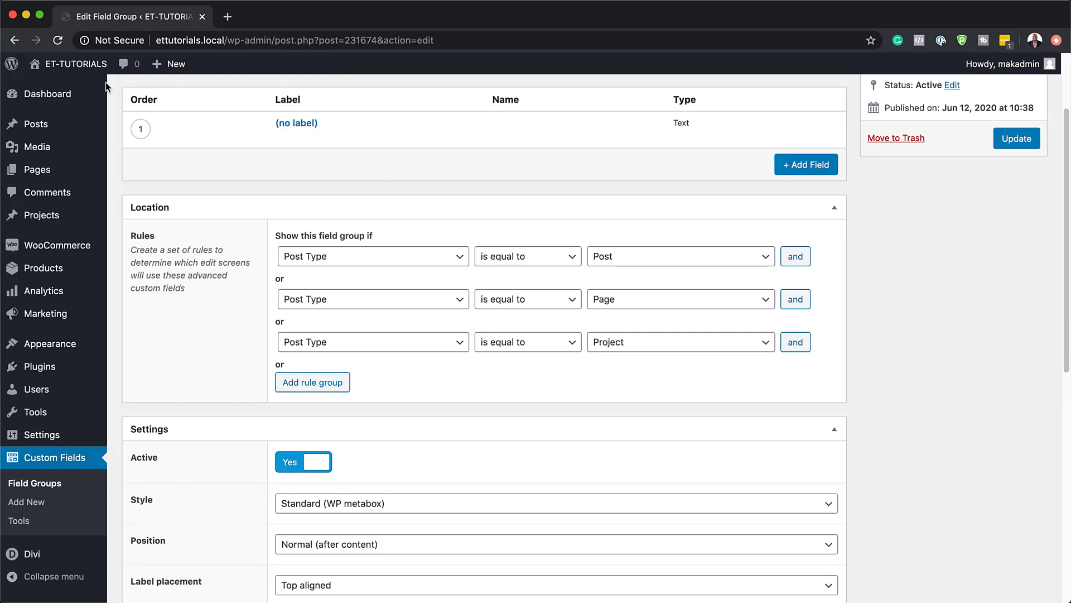
{"action": "mouse_move", "coordinate": [79, 101]}
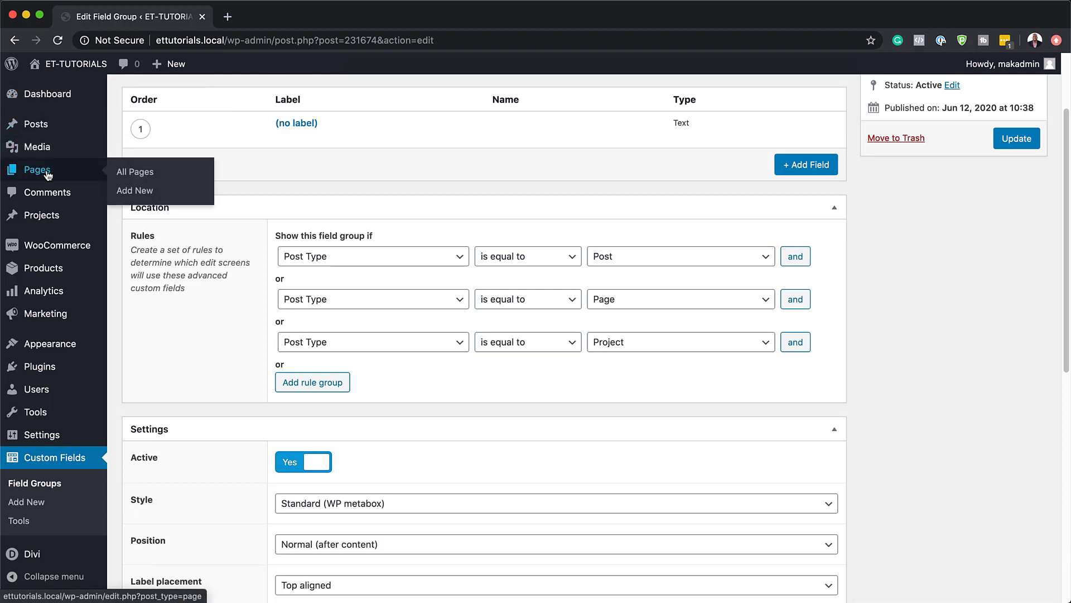
{"action": "left_click", "coordinate": [131, 190], "text": "super"}
{"action": "left_click", "coordinate": [269, 21]}
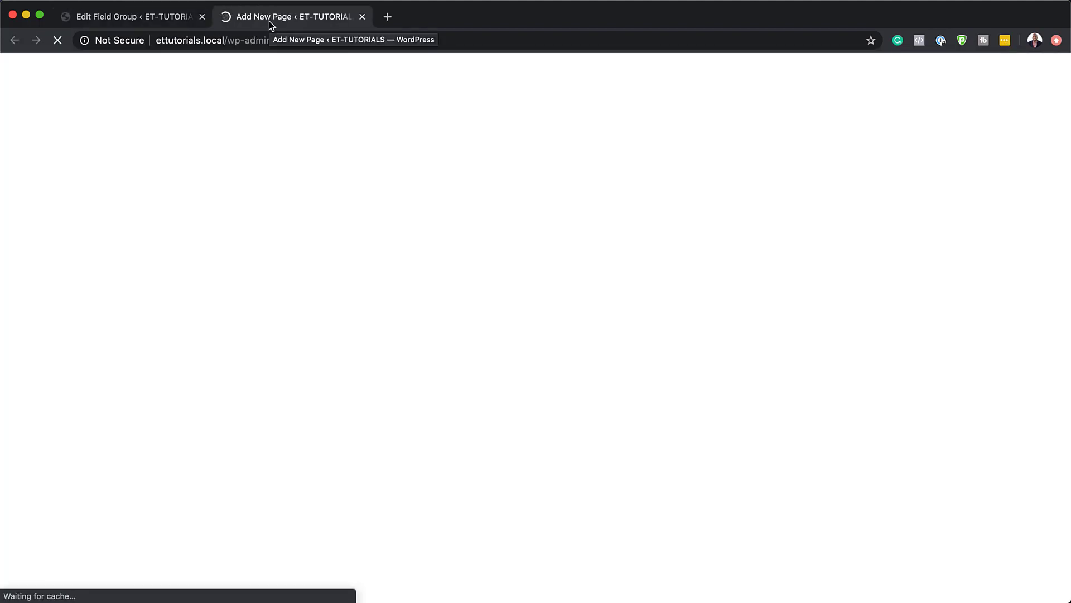
{"action": "left_click", "coordinate": [18, 71]}
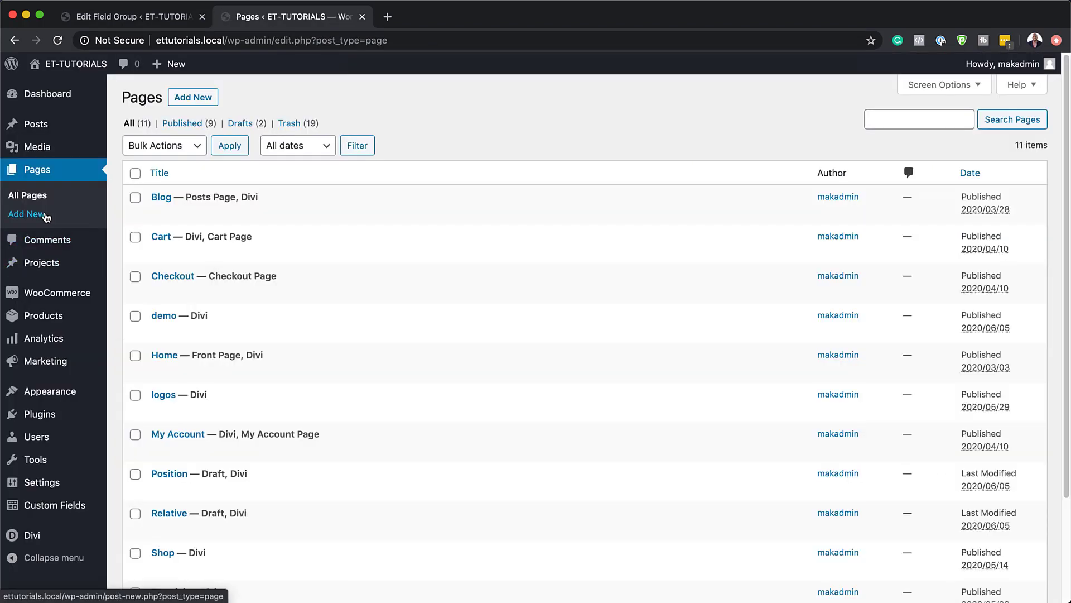
{"action": "left_click", "coordinate": [43, 199]}
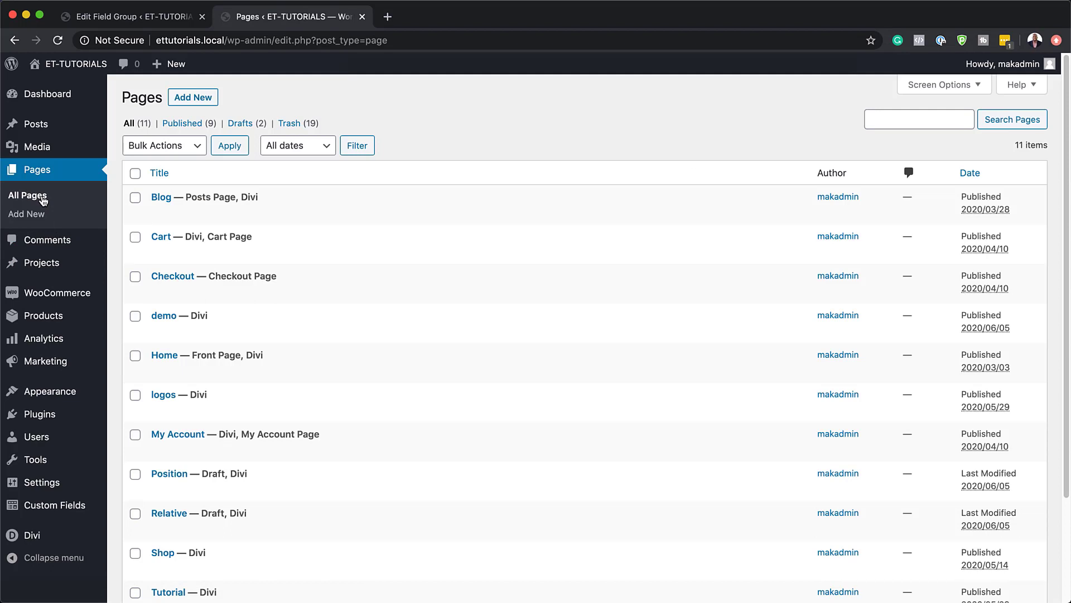
{"action": "scroll", "coordinate": [253, 448], "scroll_direction": "down", "scroll_amount": 3}
{"action": "scroll", "coordinate": [251, 443], "scroll_direction": "up", "scroll_amount": 4}
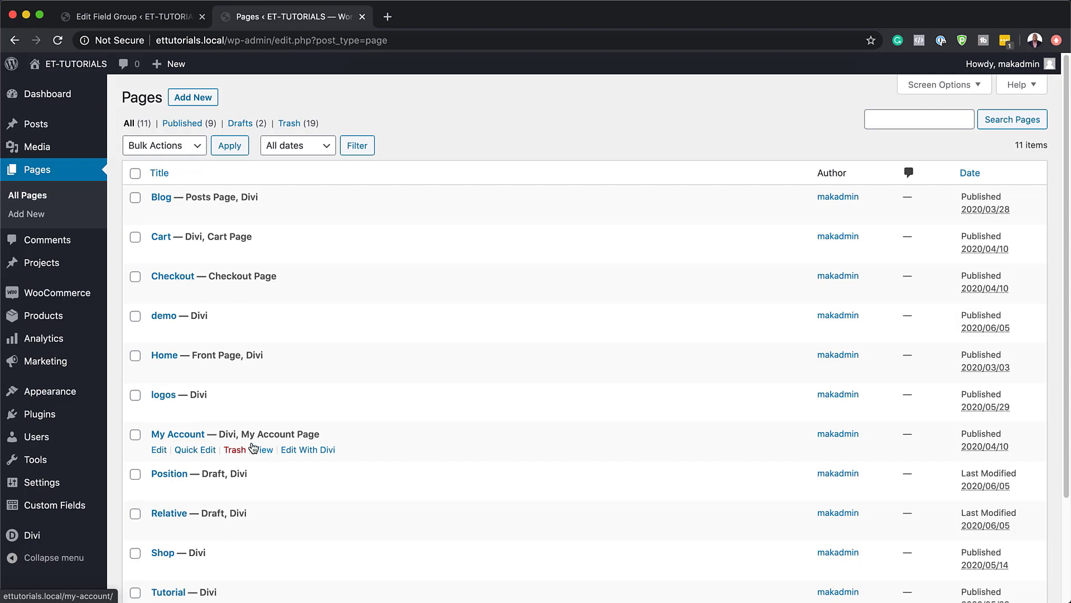
Step: Create a new page titled "Divi Landing Page" and publish it
{"action": "left_click", "coordinate": [202, 99]}
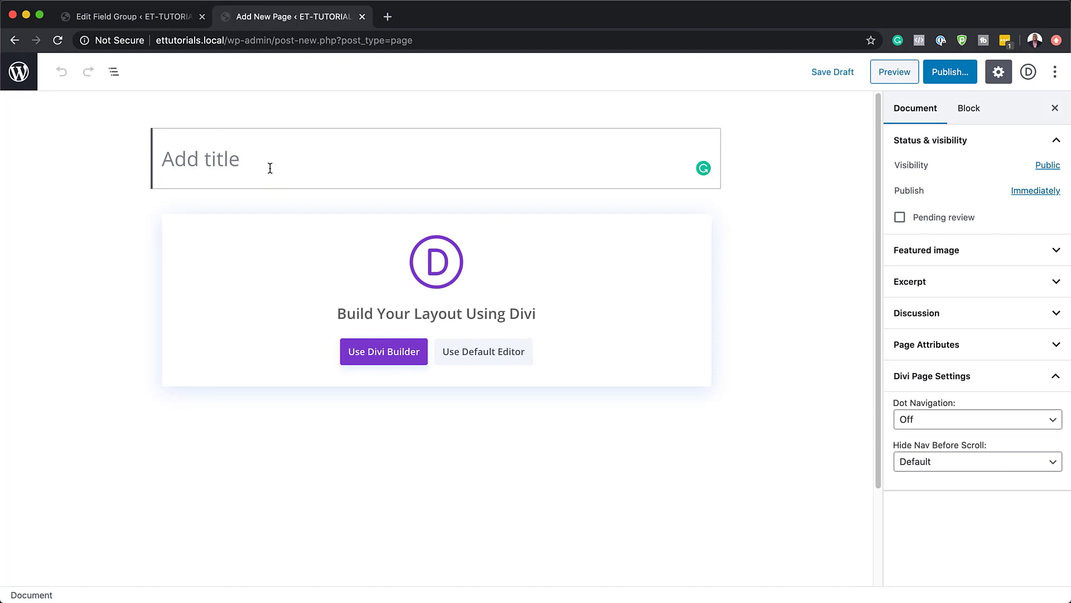
{"action": "type", "text": "Divi Landing Page"}
{"action": "left_click", "coordinate": [940, 74]}
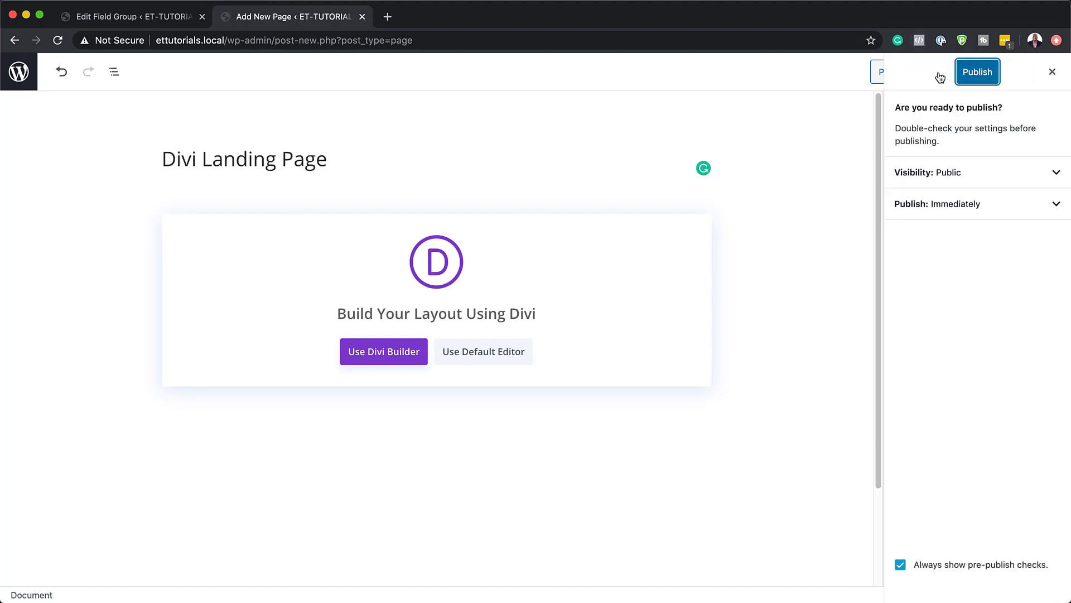
{"action": "left_click", "coordinate": [989, 75]}
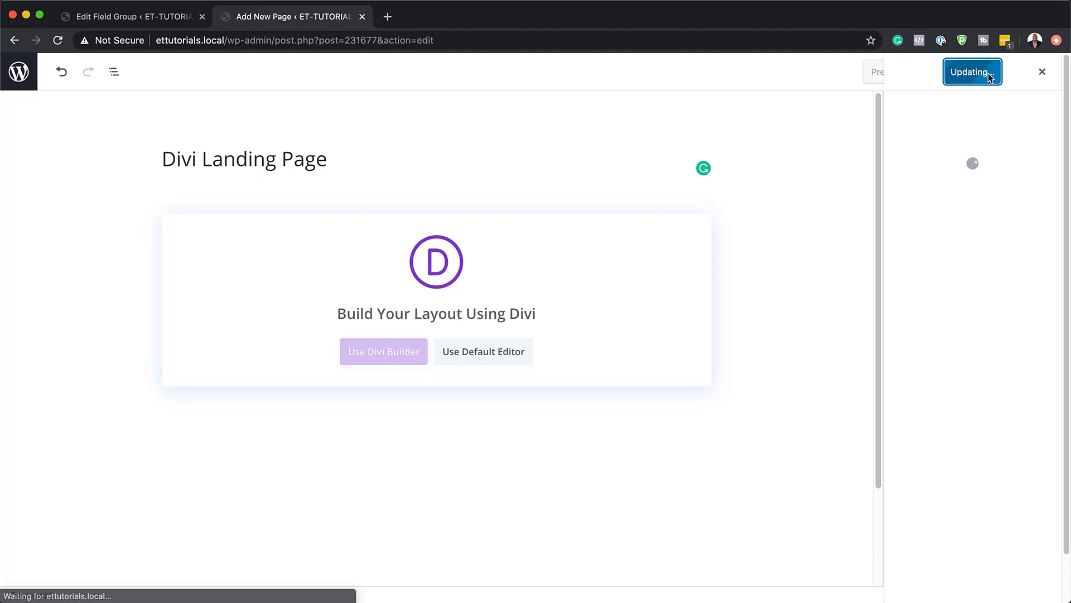
Step: Create another new page titled "Contact" and publish it
{"action": "left_click", "coordinate": [18, 71]}
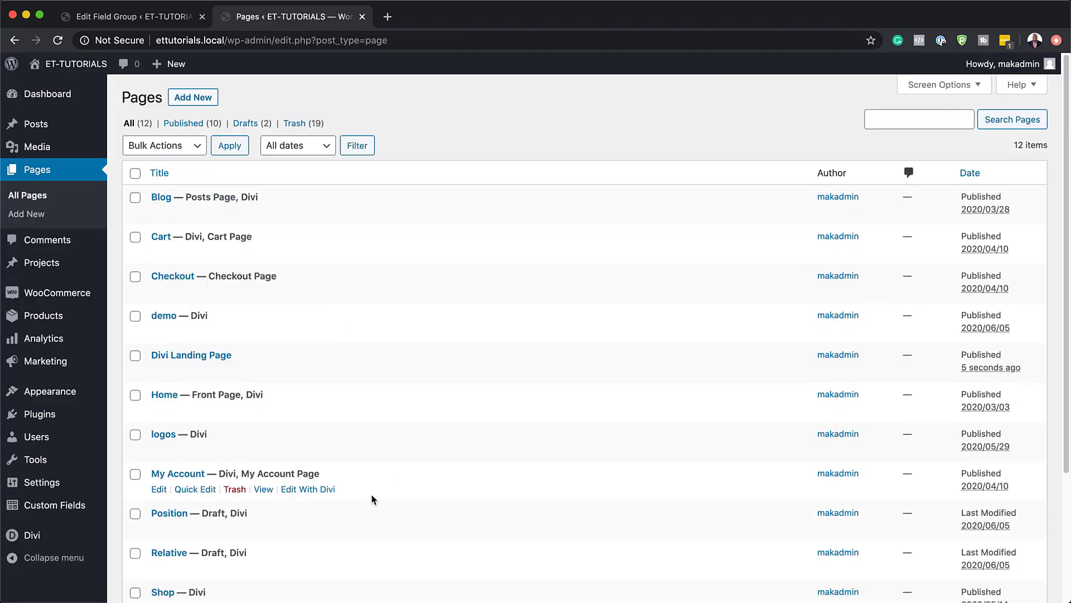
{"action": "left_click", "coordinate": [193, 97]}
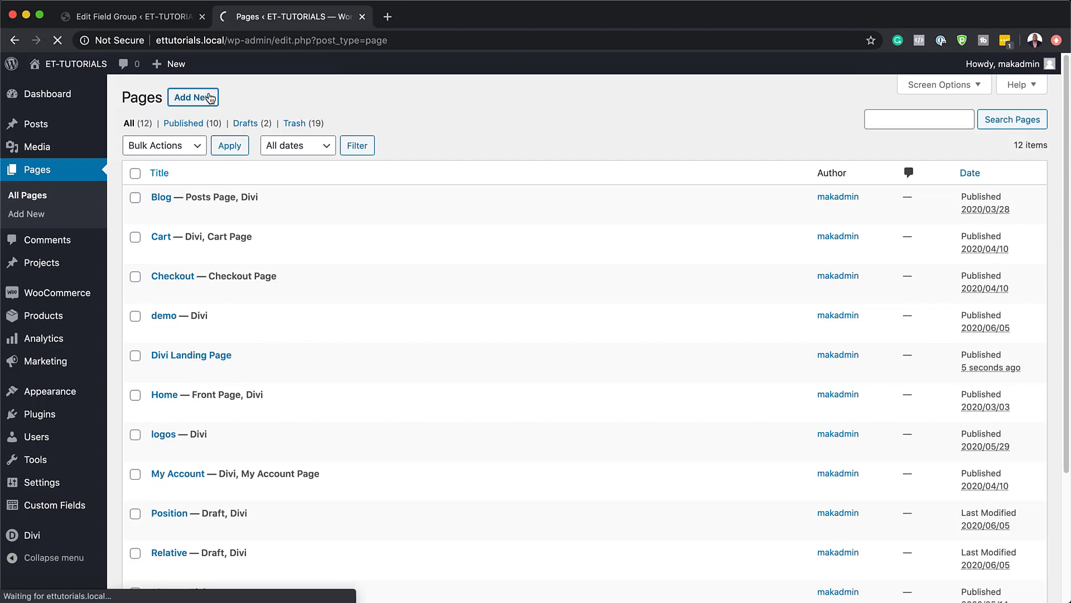
{"action": "type", "text": "Contact"}
{"action": "left_click", "coordinate": [964, 78]}
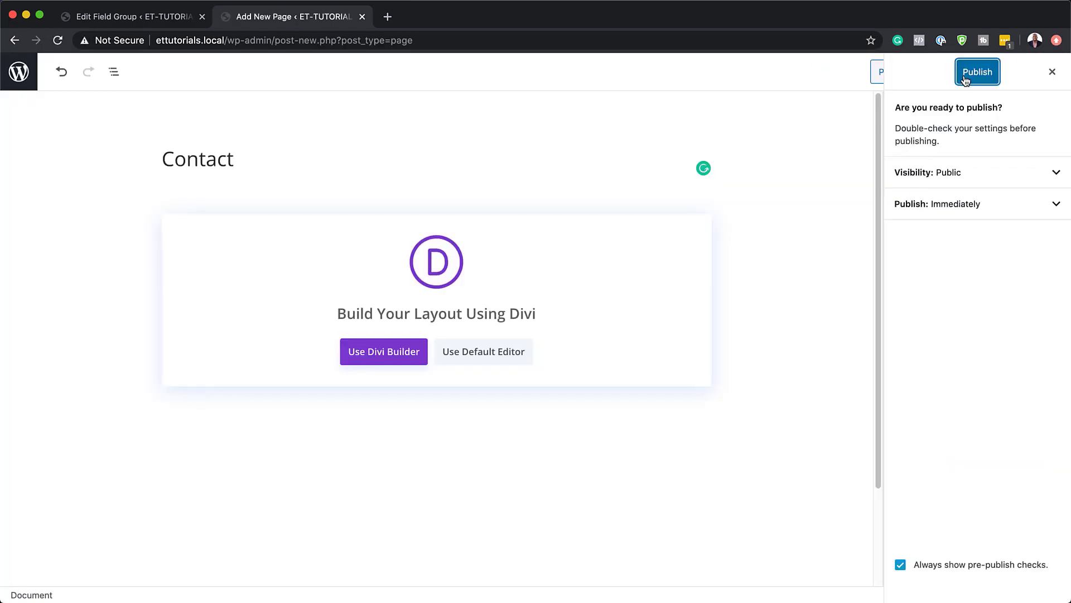
{"action": "left_click", "coordinate": [966, 78]}
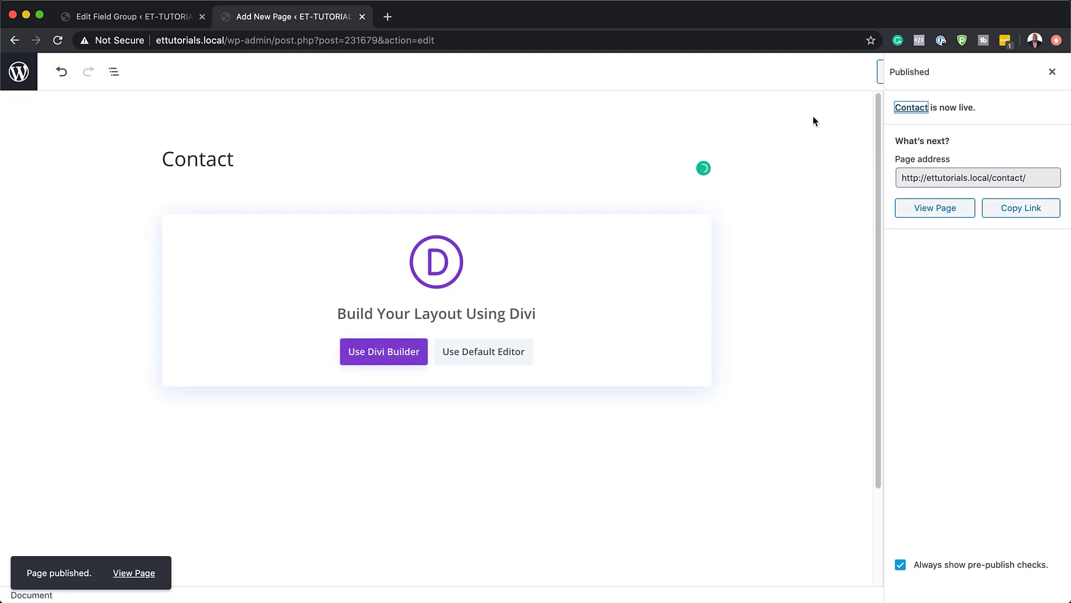
Step: Create and publish a new page titled "Members Area", and return to the Dynamic URLs field group
{"action": "left_click", "coordinate": [19, 72]}
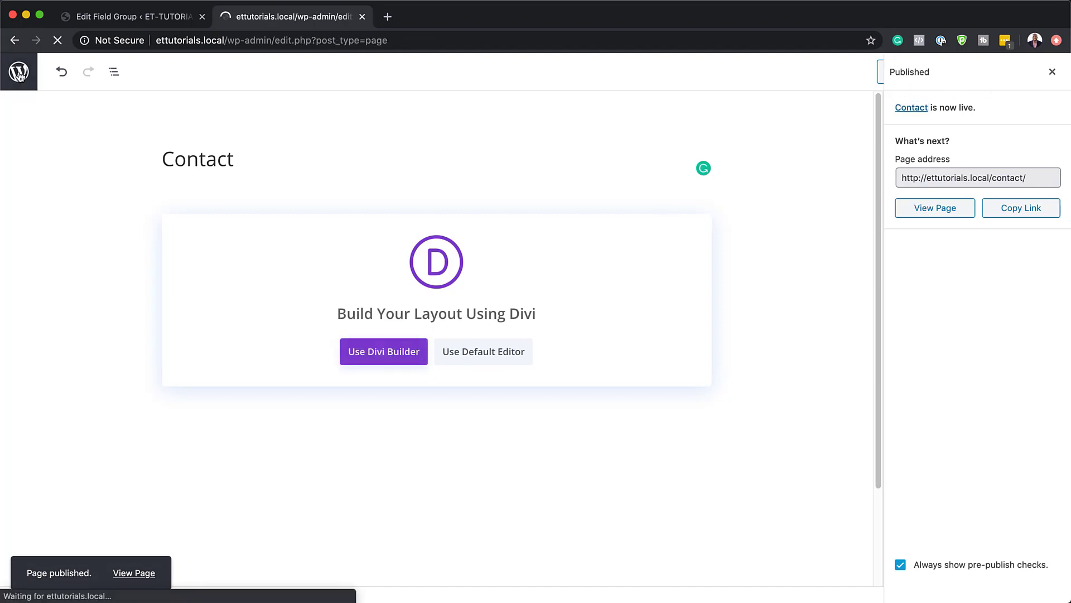
{"action": "left_click", "coordinate": [204, 99]}
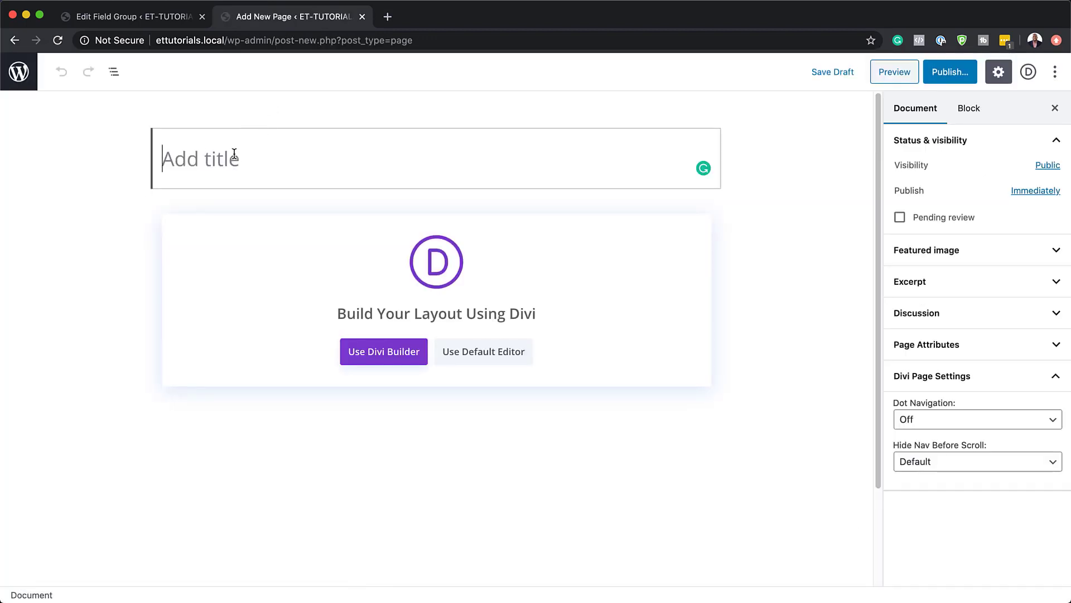
{"action": "type", "text": "Members Area"}
{"action": "left_click", "coordinate": [940, 79]}
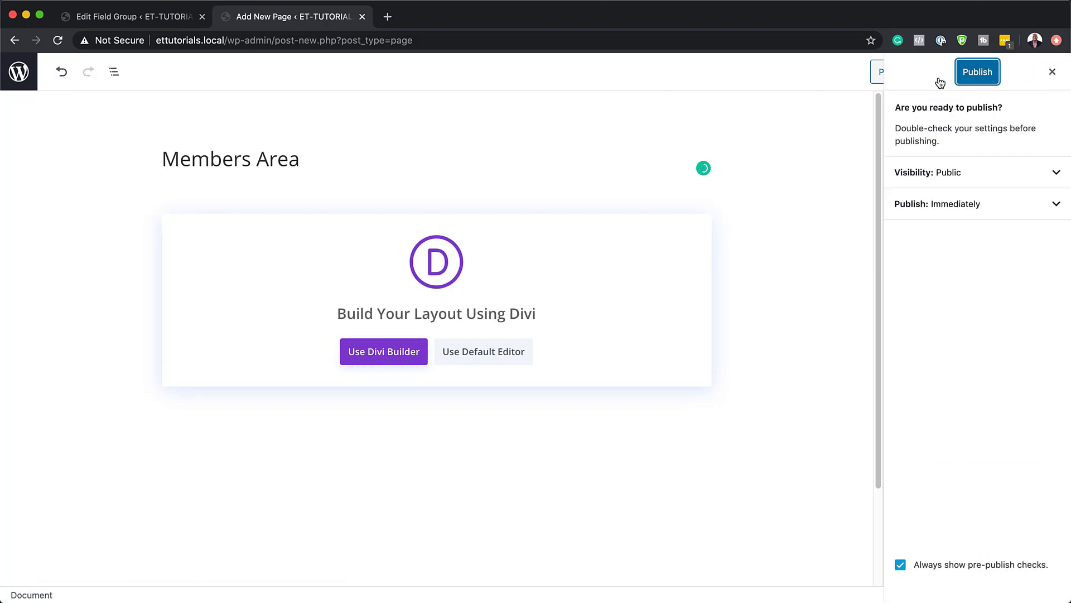
{"action": "left_click", "coordinate": [978, 73]}
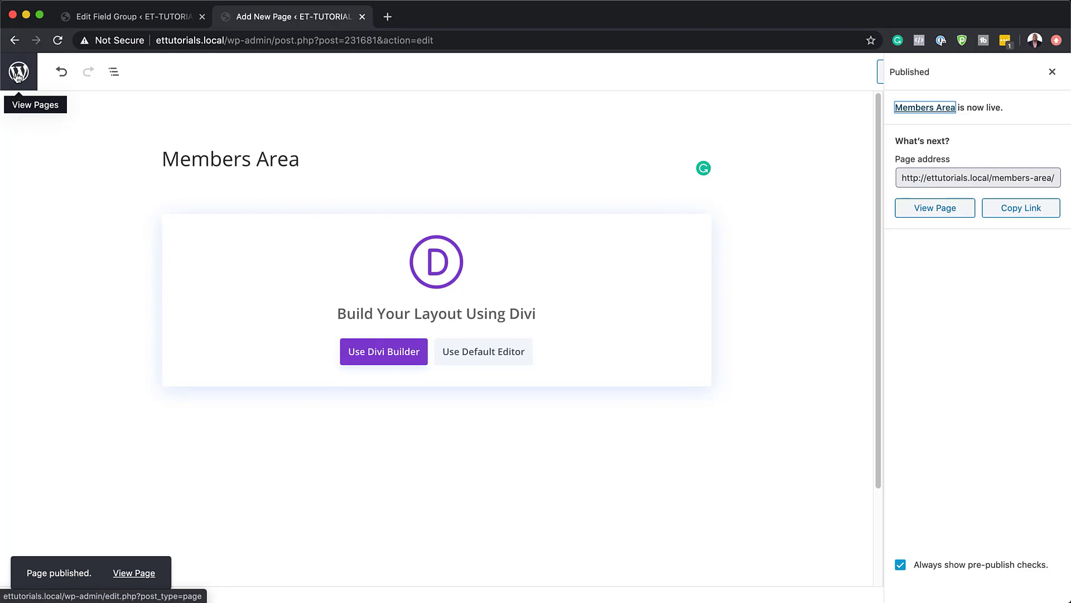
{"action": "left_click", "coordinate": [126, 18]}
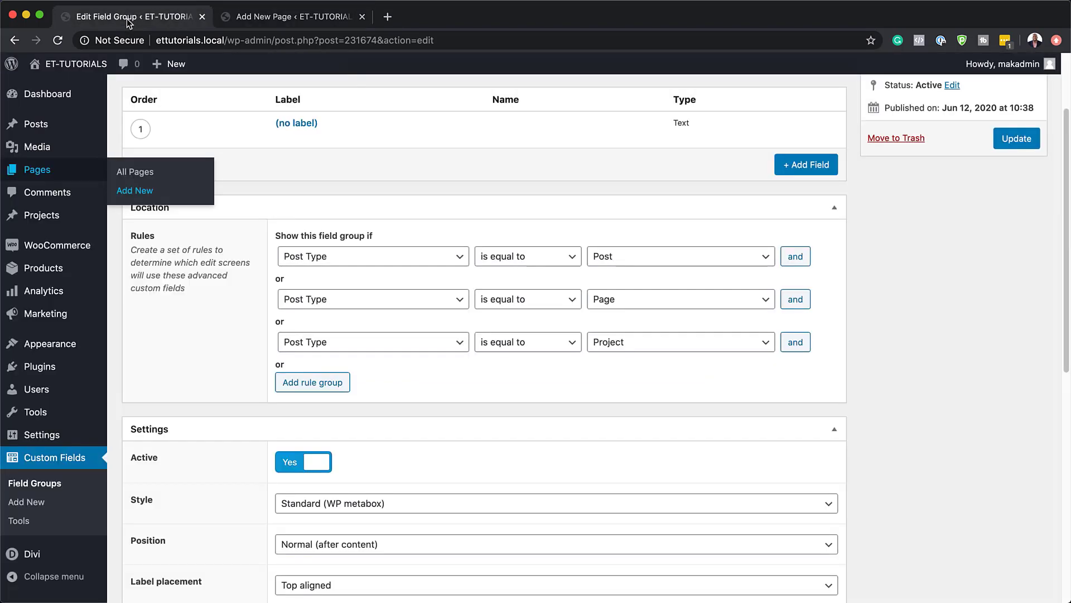
Step: Update the Dynamic URLs field group and add a Url field labelled "URL Divi Landing Page" with the name url_divi_landing_page
{"action": "scroll", "coordinate": [227, 371], "scroll_direction": "up", "scroll_amount": 3}
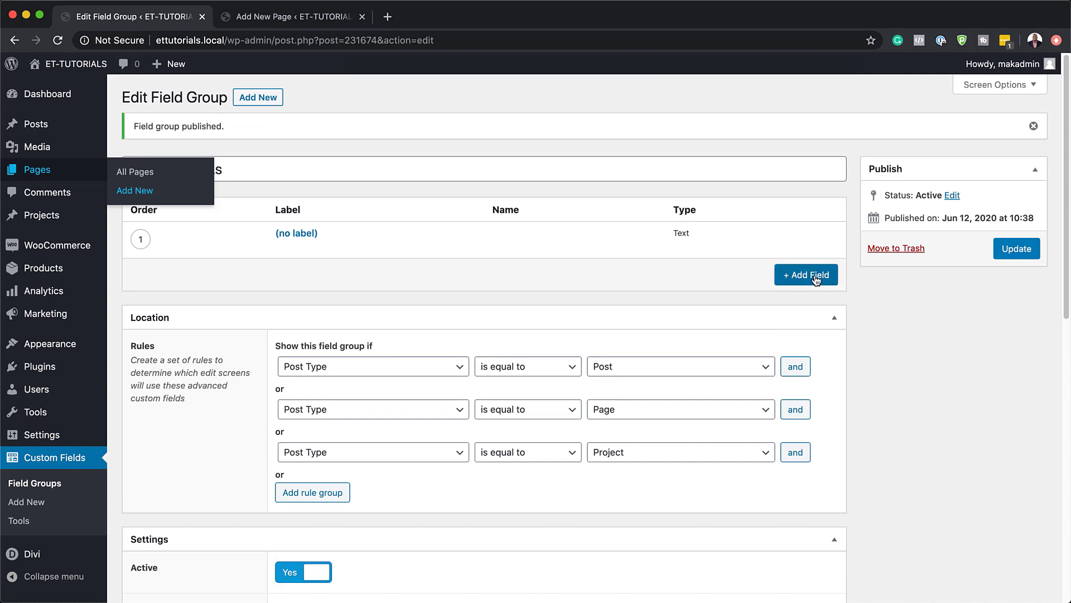
{"action": "left_click", "coordinate": [1014, 248]}
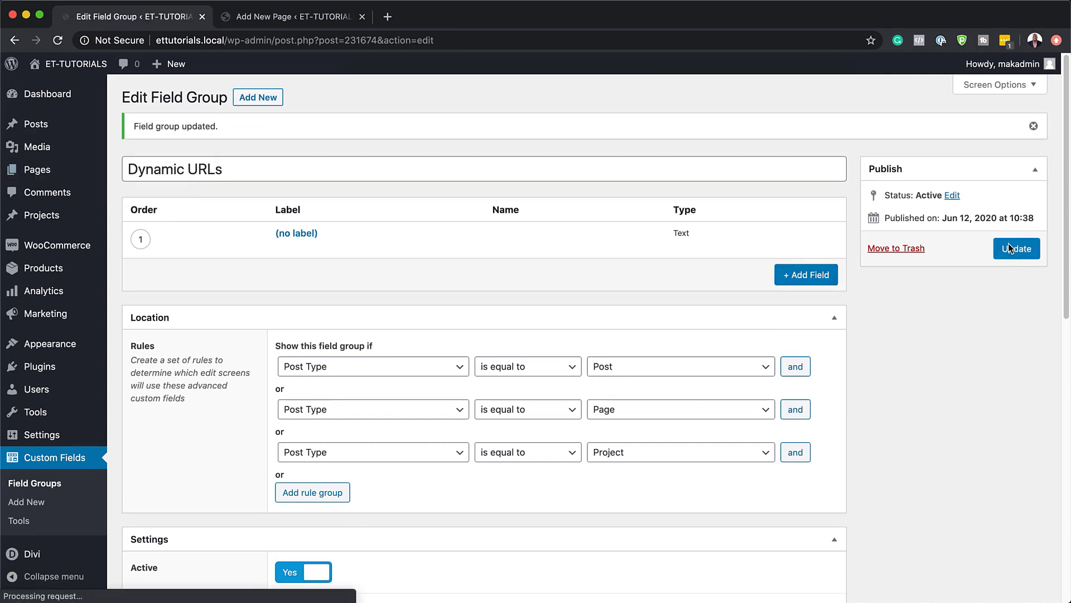
{"action": "left_click", "coordinate": [811, 276]}
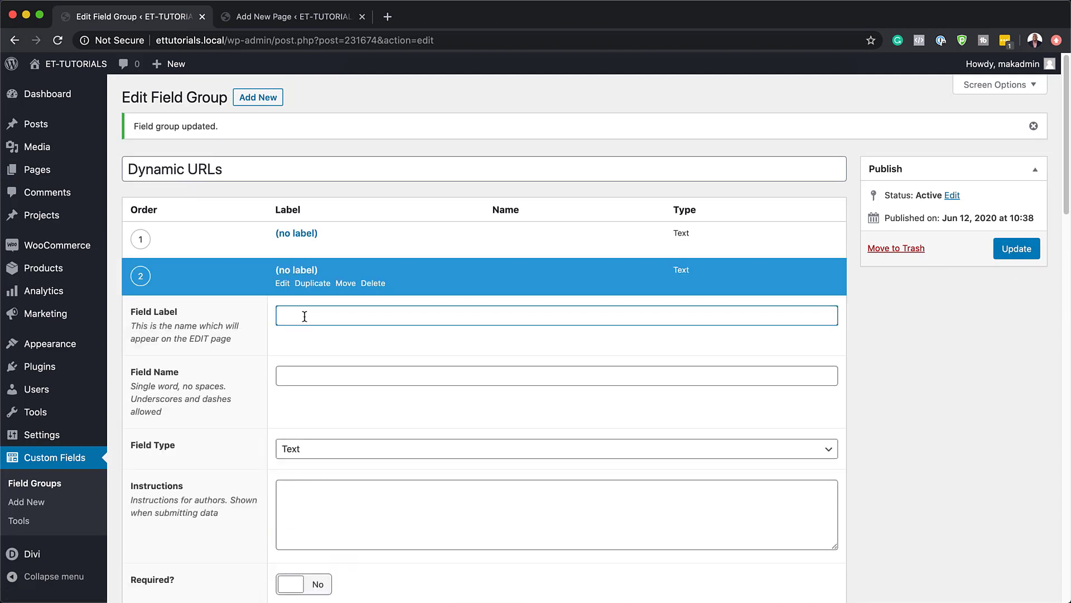
{"action": "type", "text": "URL Divi Landing Page"}
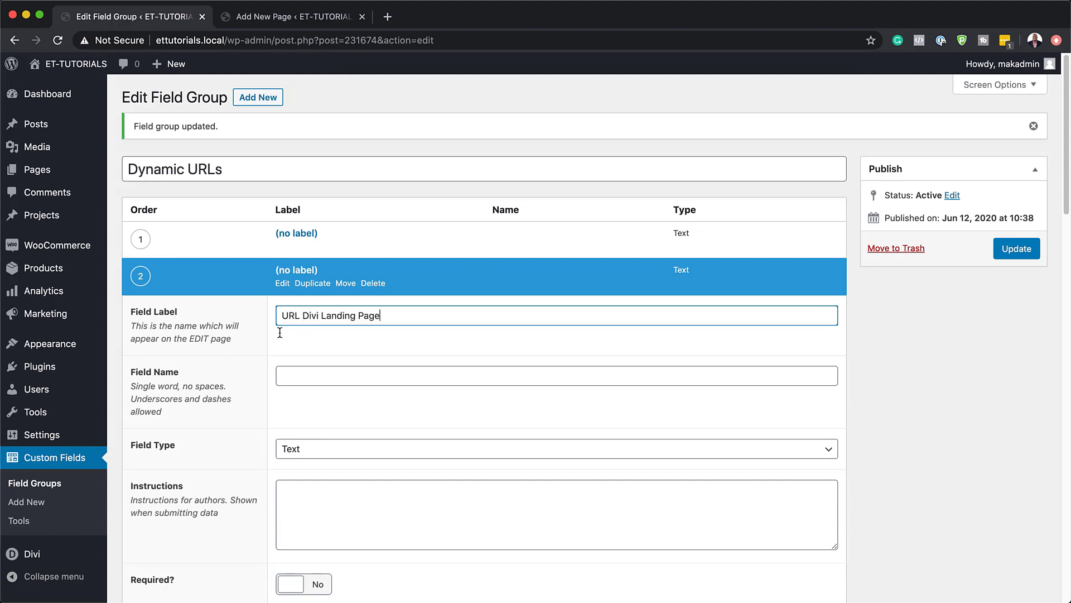
{"action": "left_click", "coordinate": [321, 380]}
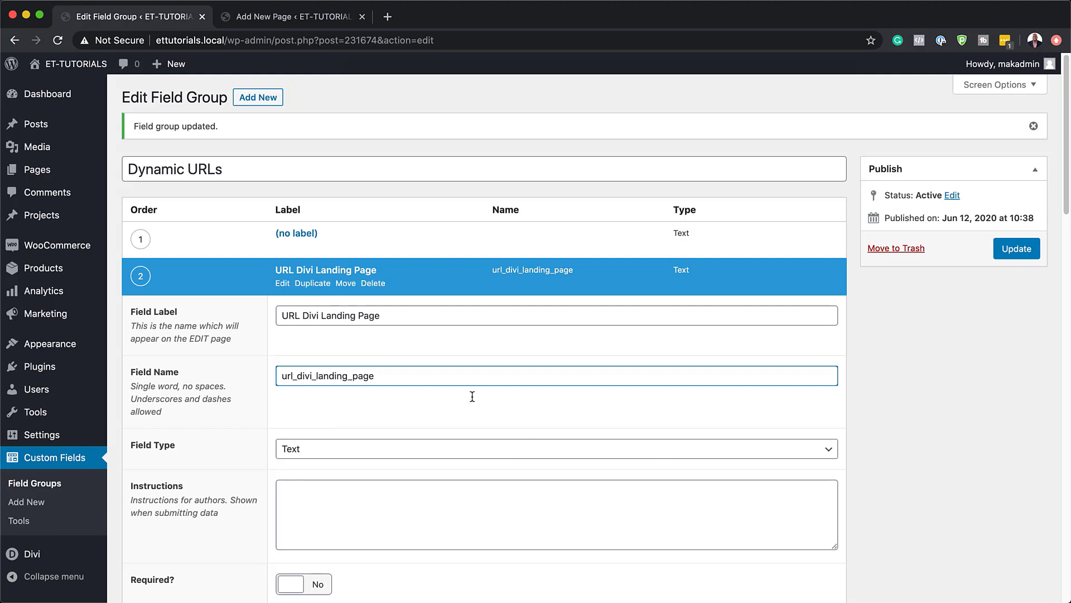
{"action": "left_click", "coordinate": [317, 450]}
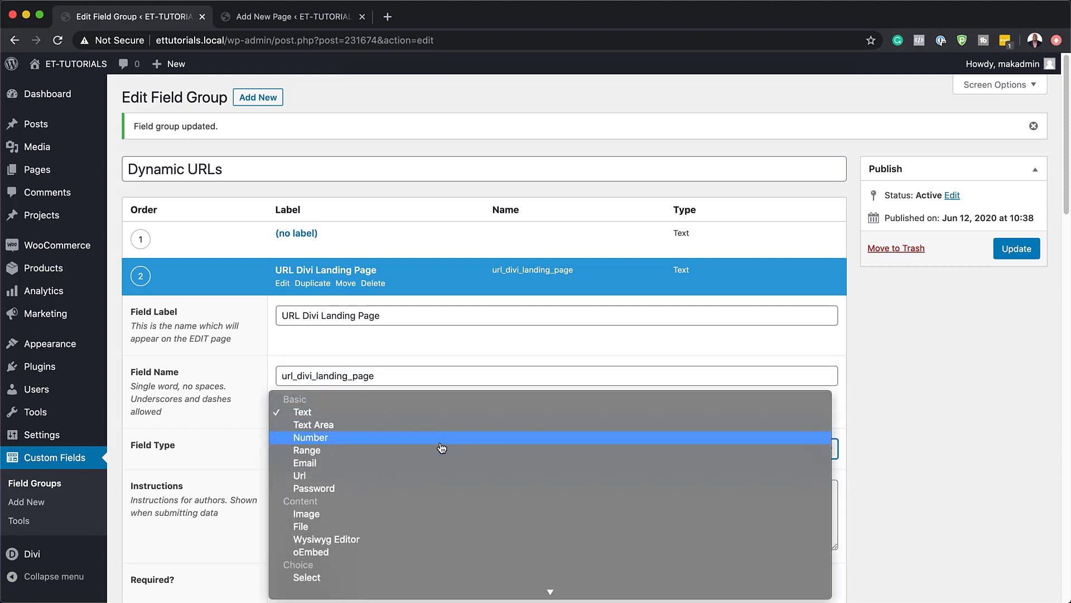
{"action": "left_click", "coordinate": [319, 478]}
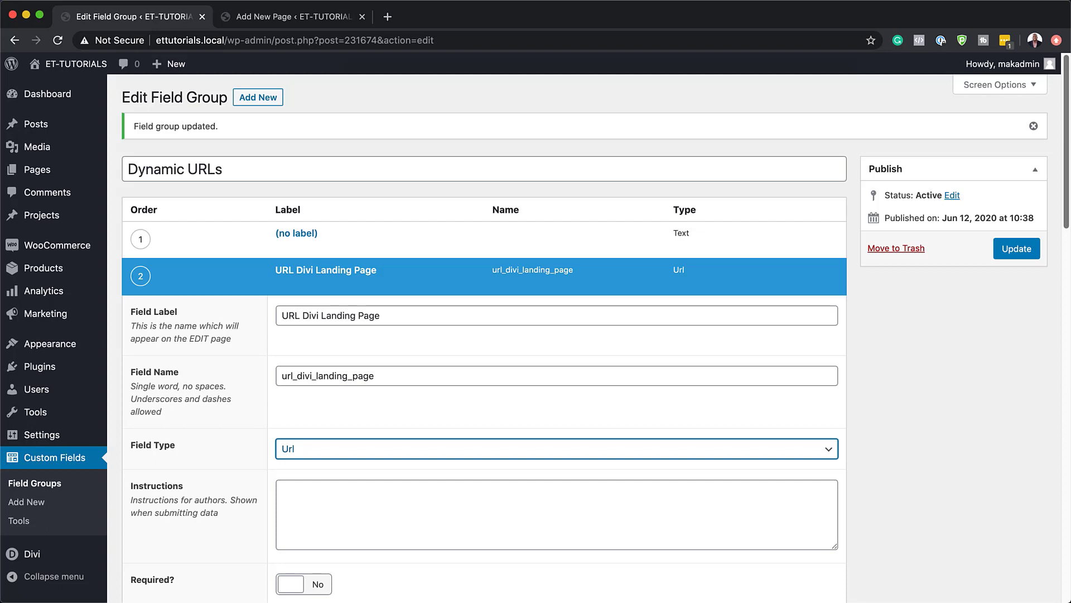
Step: View the published Divi Landing Page in a new browser tab and copy its address for the field's default value
{"action": "scroll", "coordinate": [409, 549], "scroll_direction": "down", "scroll_amount": 2}
{"action": "scroll", "coordinate": [409, 551], "scroll_direction": "down", "scroll_amount": 1}
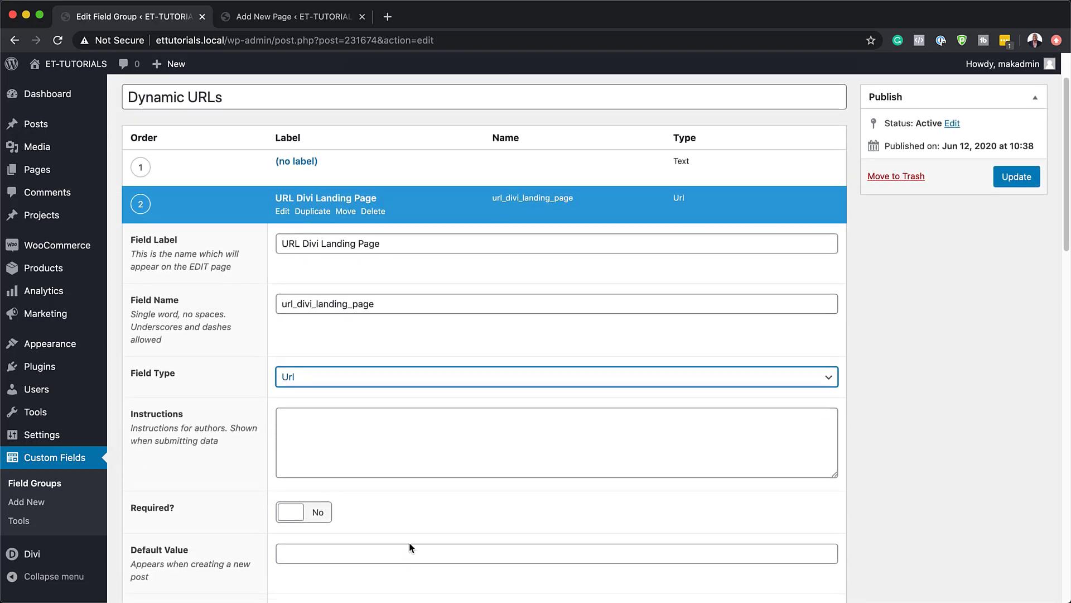
{"action": "left_click", "coordinate": [381, 550]}
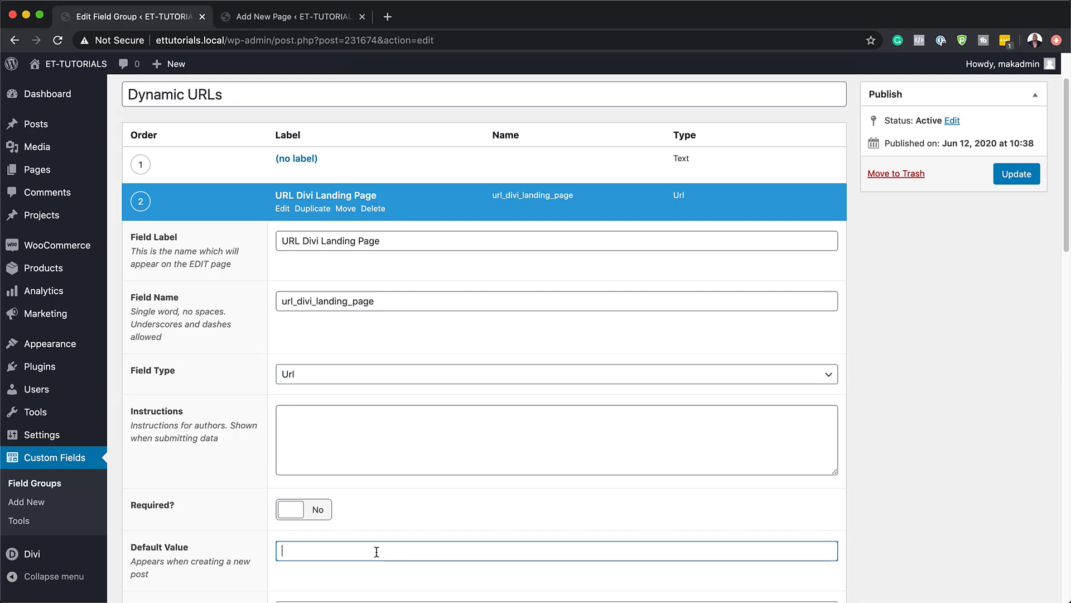
{"action": "left_click", "coordinate": [316, 21]}
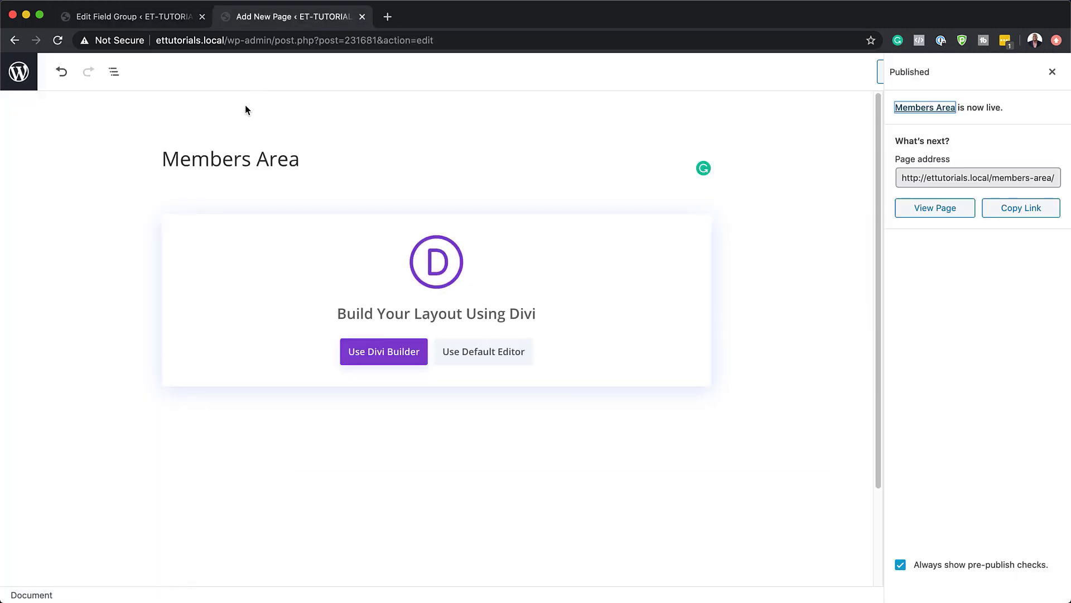
{"action": "left_click", "coordinate": [19, 72]}
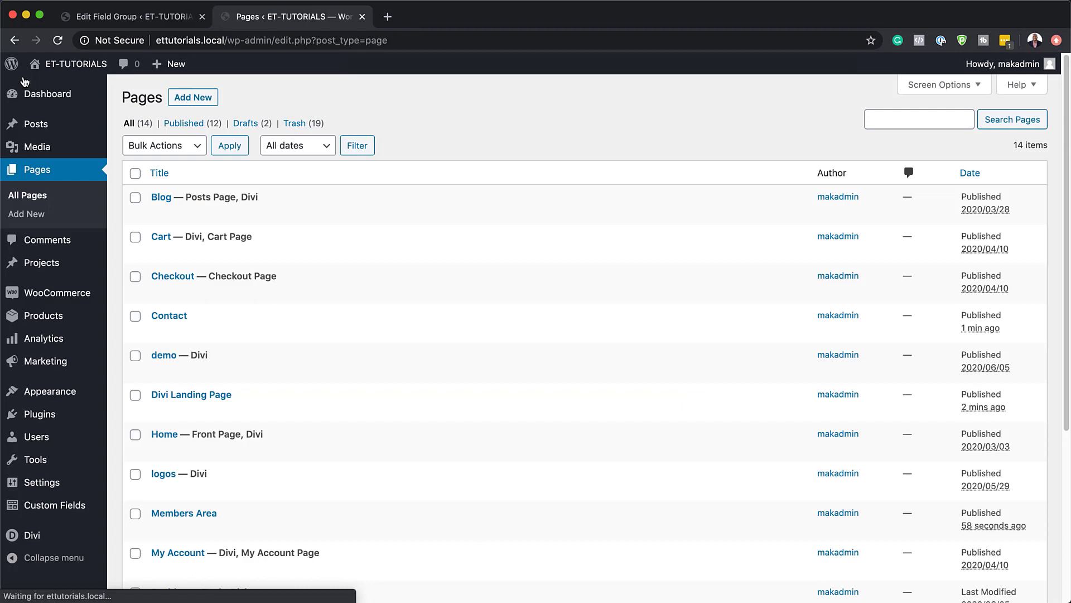
{"action": "mouse_move", "coordinate": [185, 405]}
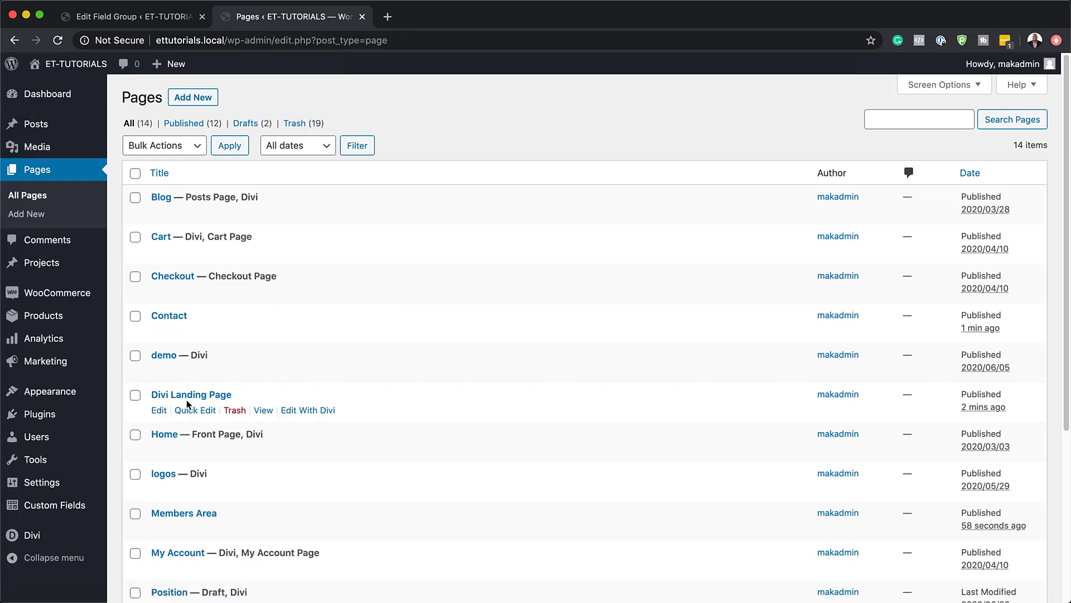
{"action": "left_click", "coordinate": [267, 413], "text": "super"}
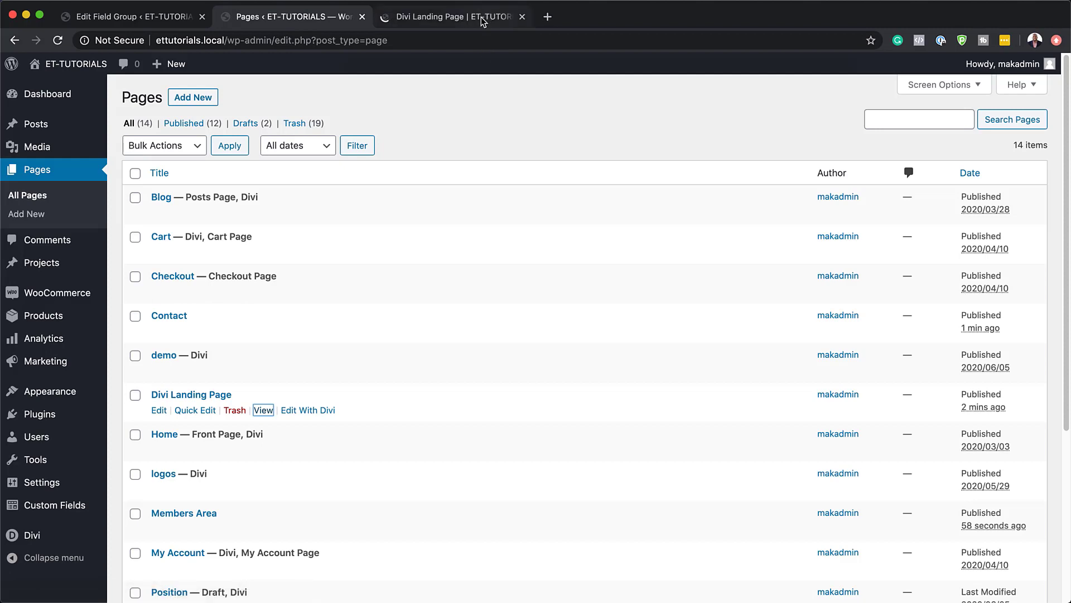
{"action": "left_click", "coordinate": [481, 17]}
{"action": "left_click", "coordinate": [315, 40]}
{"action": "key", "text": "super+c"}
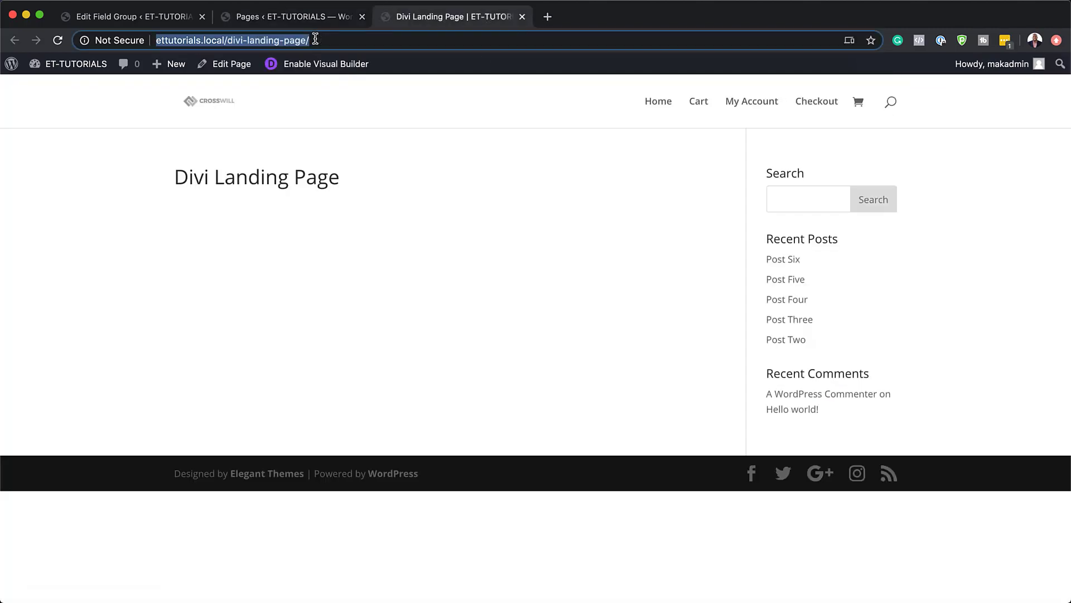
{"action": "left_click", "coordinate": [160, 14]}
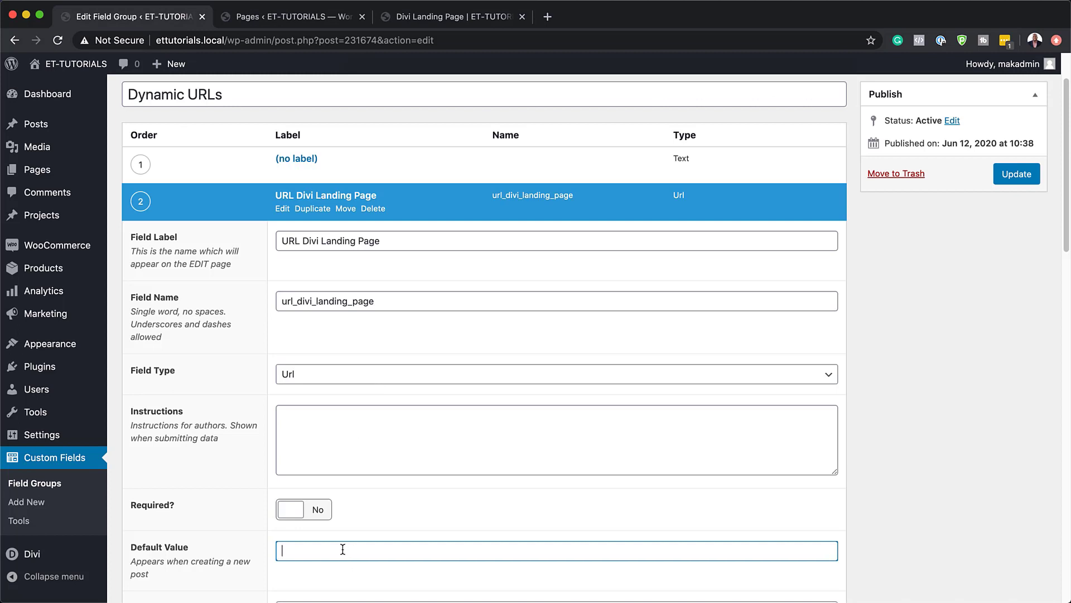
{"action": "key", "text": "super+v"}
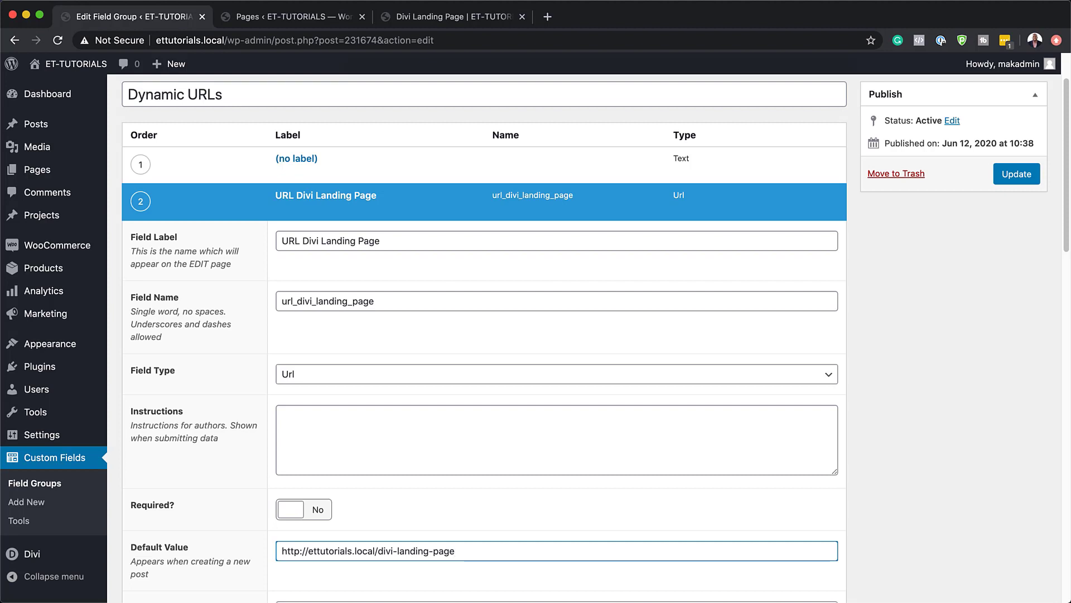
{"action": "left_click", "coordinate": [1016, 173]}
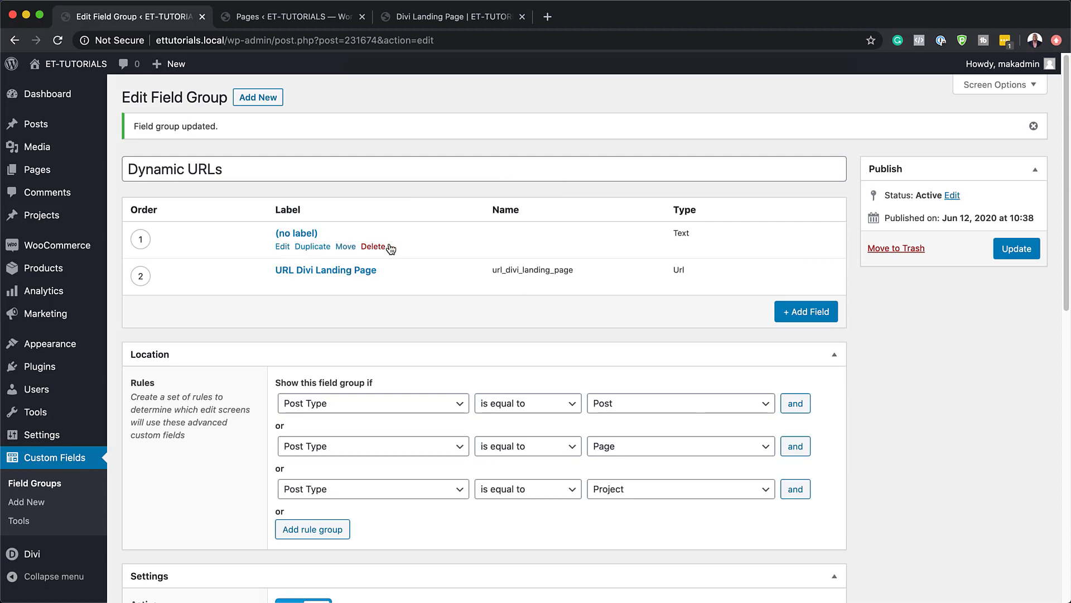
Step: Delete the unlabelled text field from the Dynamic URLs field group
{"action": "left_click", "coordinate": [379, 246]}
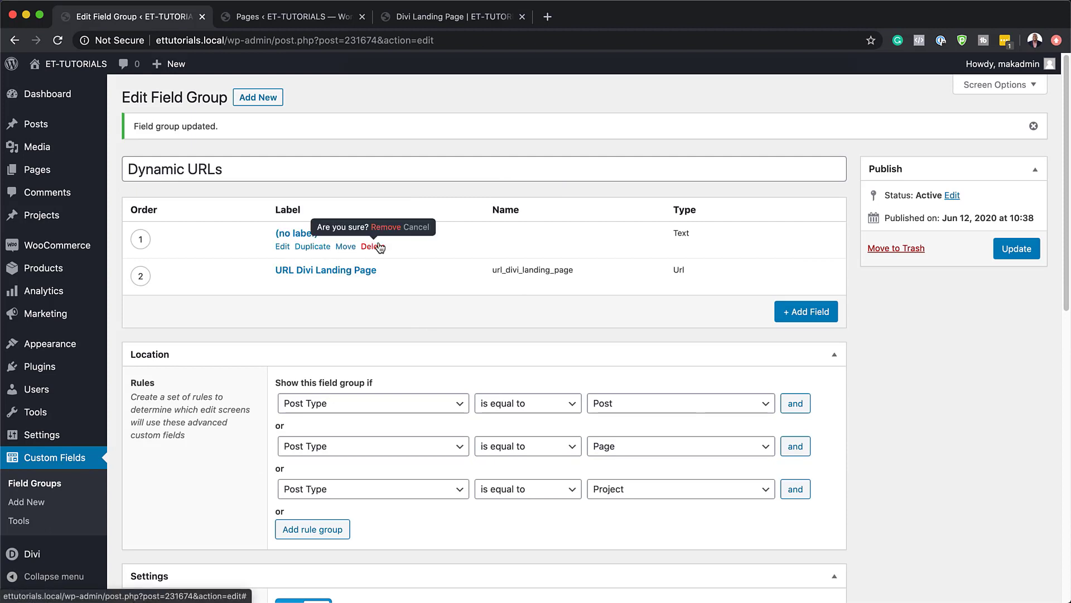
{"action": "left_click", "coordinate": [387, 227]}
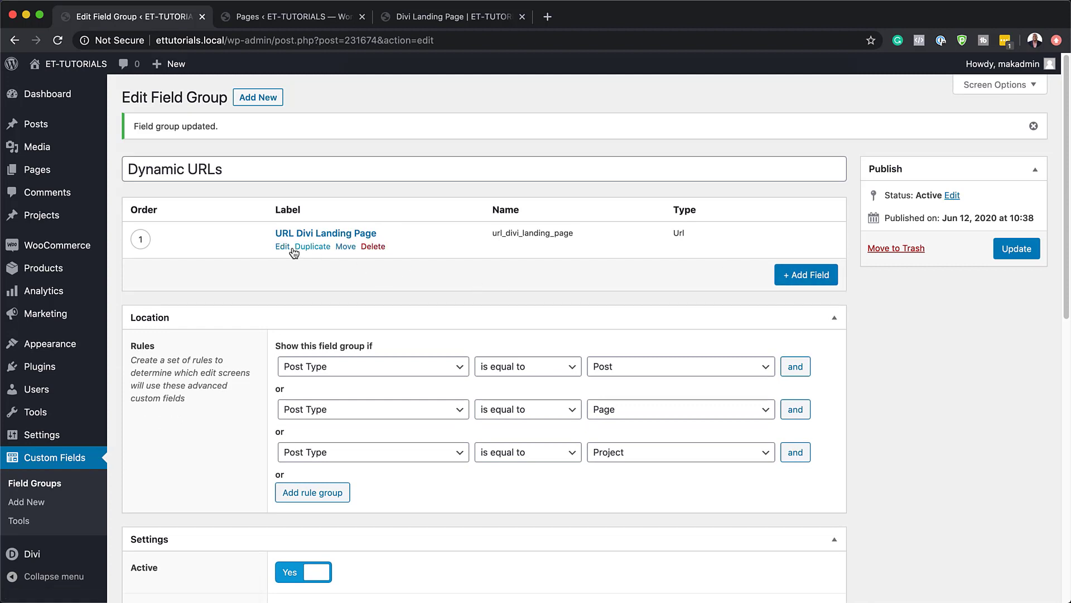
Step: Add a Url field labelled "URL Contact Page" with the name url_contact_page to the field group
{"action": "left_click", "coordinate": [805, 279]}
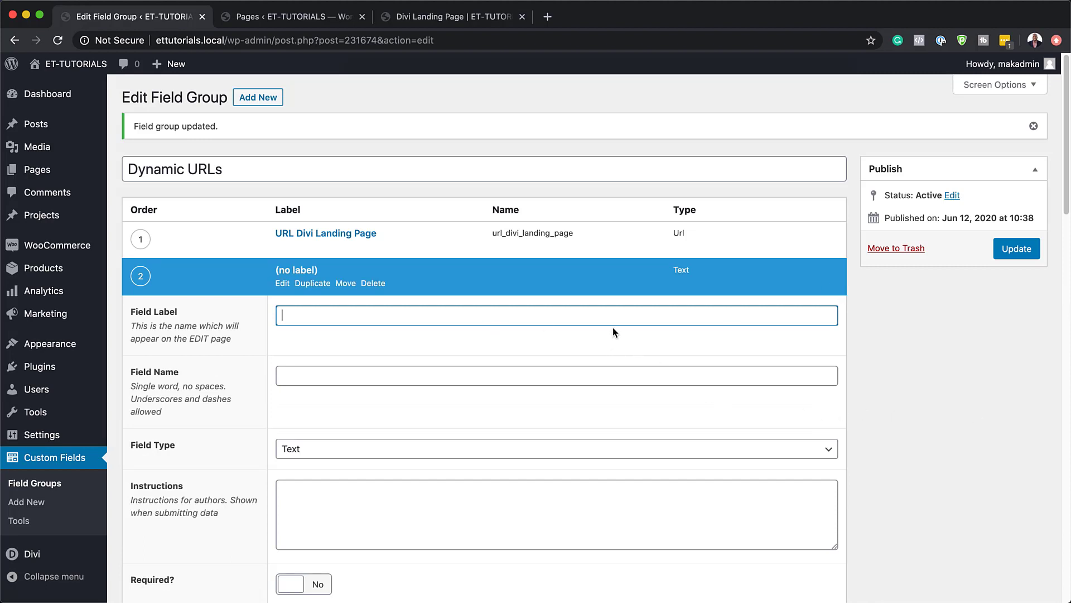
{"action": "type", "text": "URL Contact Page"}
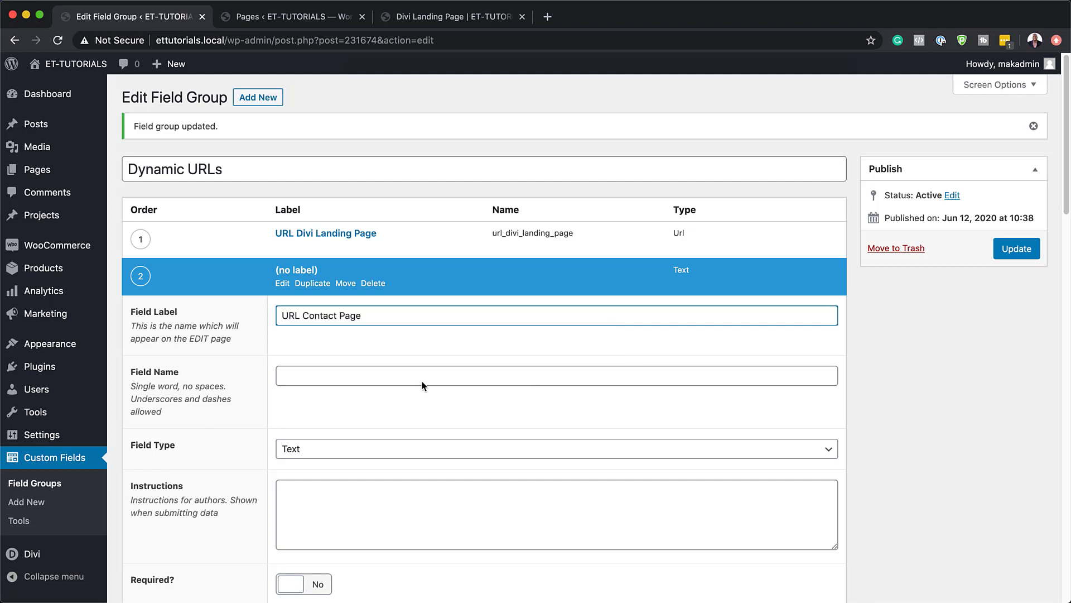
{"action": "left_click", "coordinate": [349, 378]}
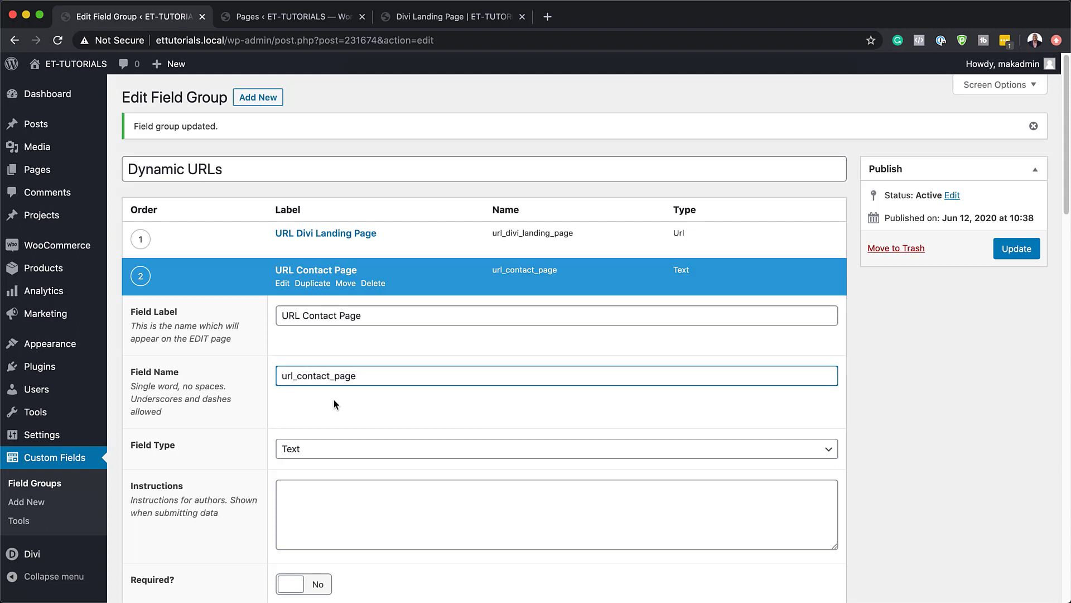
{"action": "scroll", "coordinate": [334, 402], "scroll_direction": "down", "scroll_amount": 1}
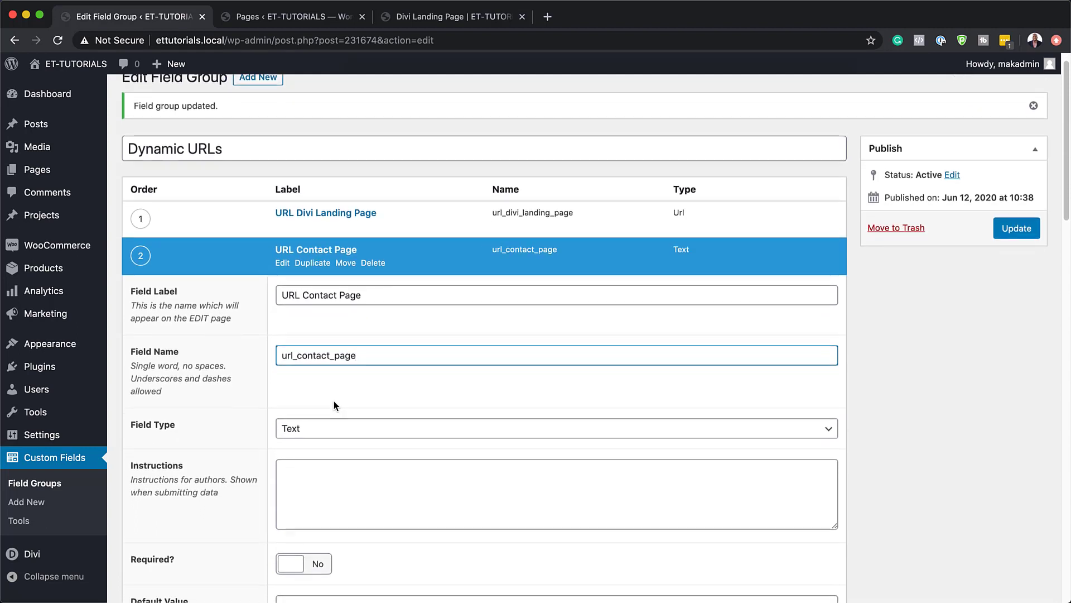
{"action": "scroll", "coordinate": [334, 404], "scroll_direction": "down", "scroll_amount": 1}
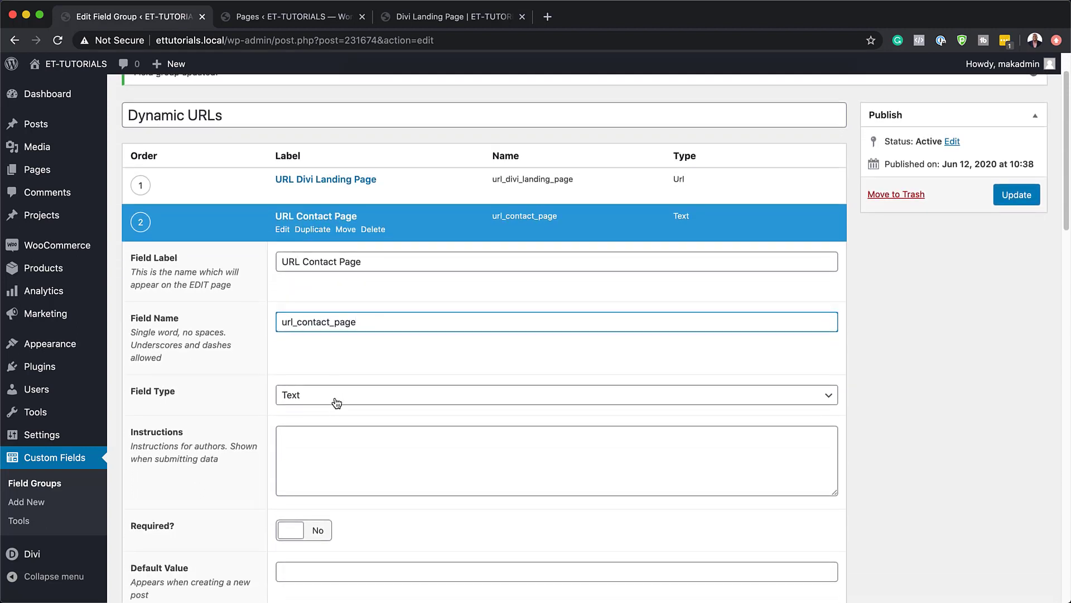
{"action": "left_click", "coordinate": [336, 402]}
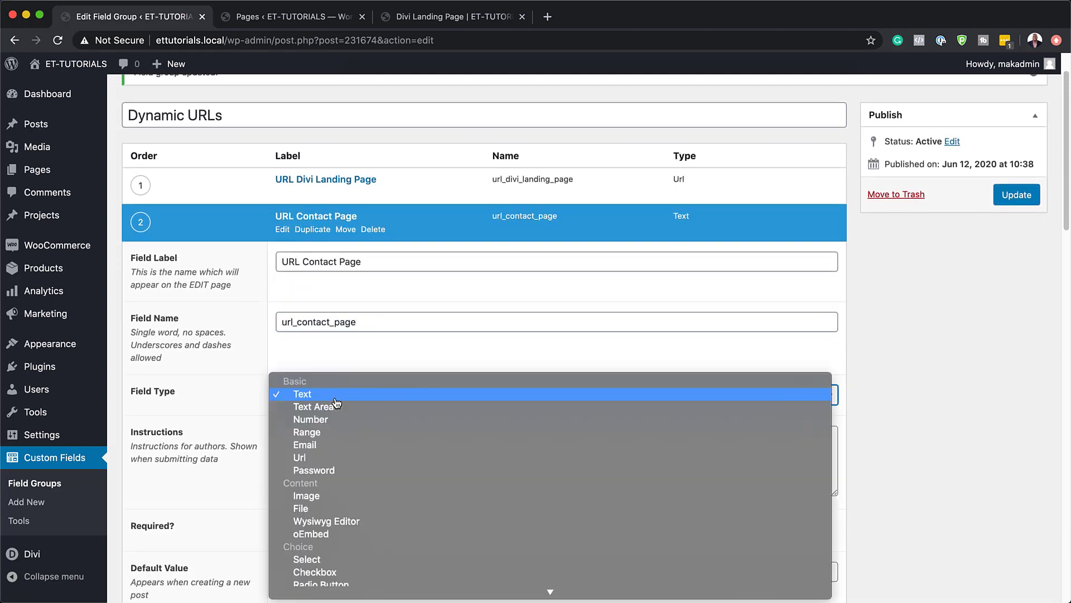
{"action": "left_click", "coordinate": [347, 458]}
{"action": "scroll", "coordinate": [450, 434], "scroll_direction": "down", "scroll_amount": 2}
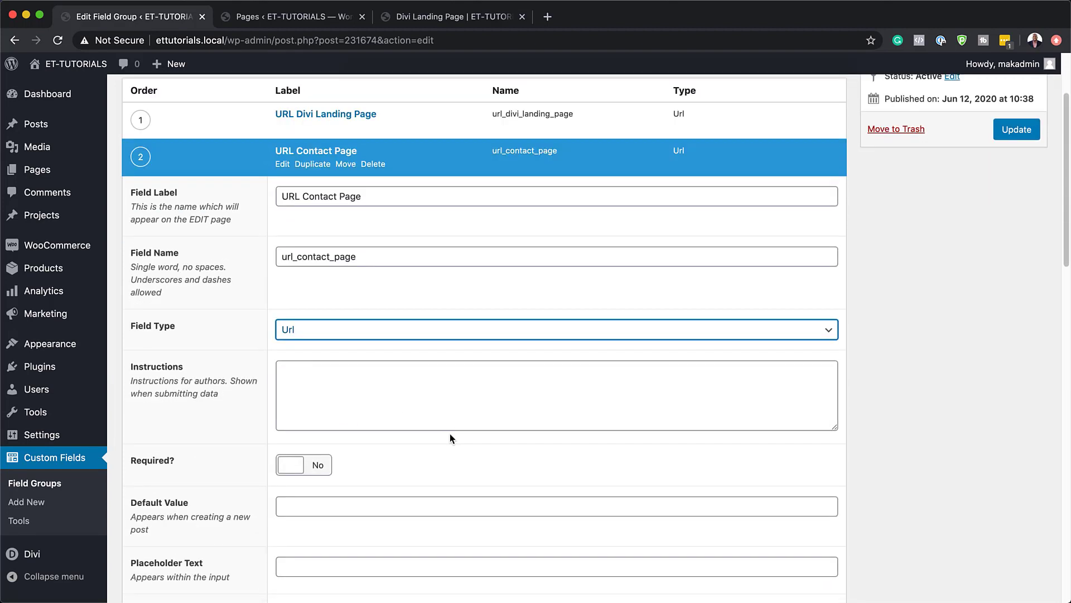
{"action": "scroll", "coordinate": [450, 434], "scroll_direction": "down", "scroll_amount": 3}
{"action": "left_click", "coordinate": [372, 434]}
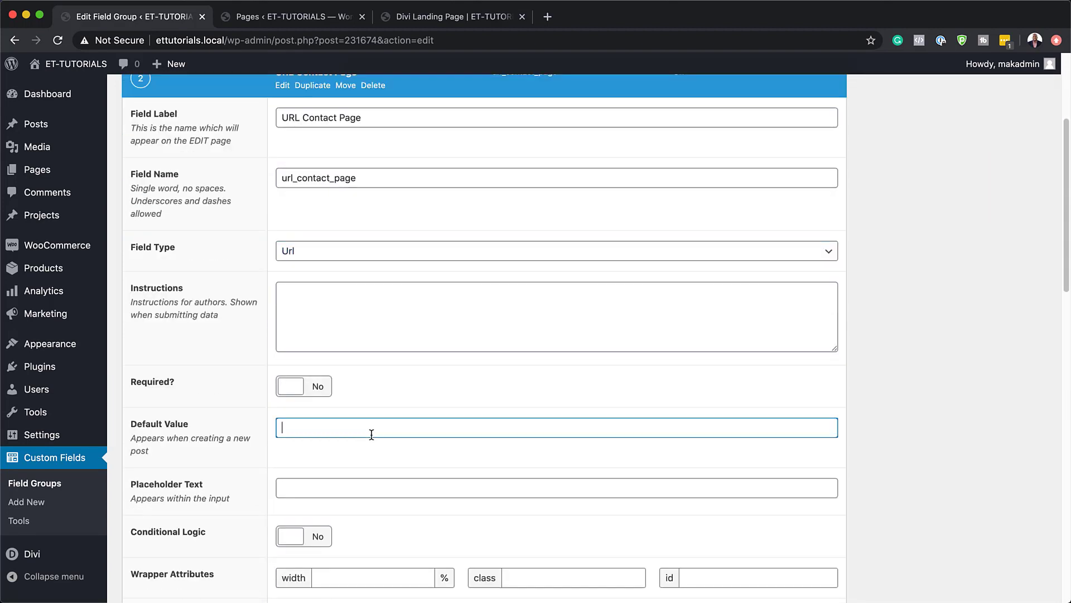
{"action": "left_click", "coordinate": [419, 18]}
{"action": "left_click", "coordinate": [278, 44]}
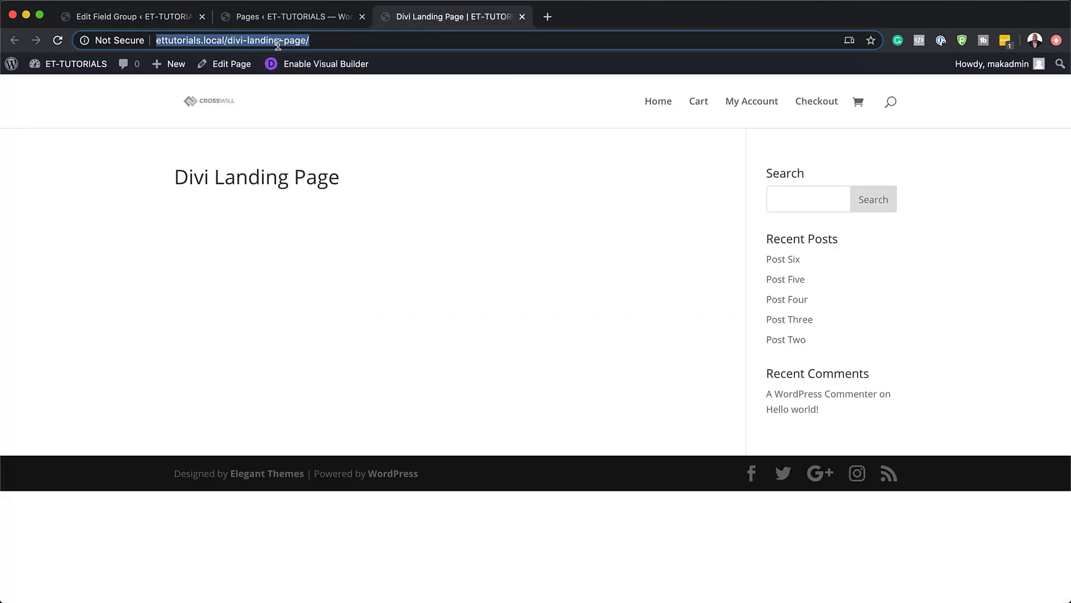
{"action": "left_click", "coordinate": [287, 42]}
{"action": "left_click_drag", "start_coordinate": [228, 41], "coordinate": [366, 49]}
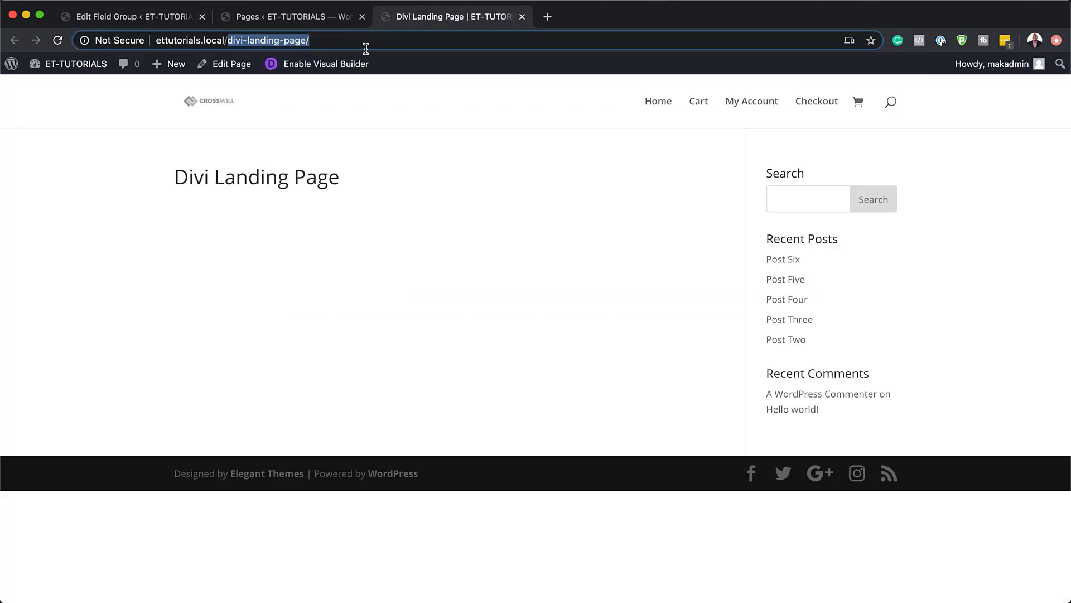
{"action": "type", "text": "contact/"}
{"action": "key", "text": "Return"}
{"action": "left_click", "coordinate": [361, 43]}
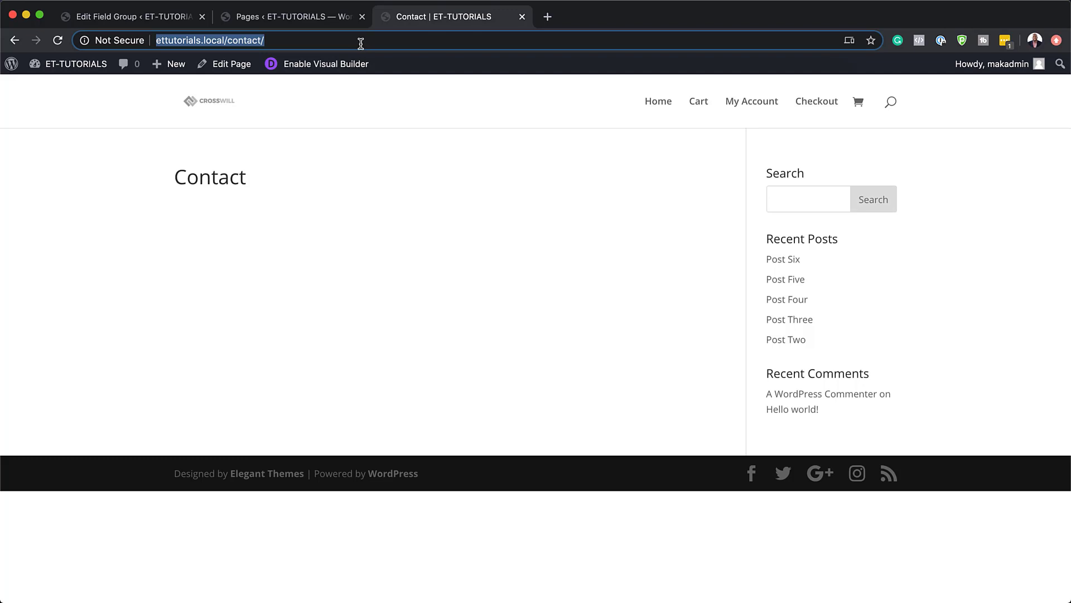
{"action": "left_click", "coordinate": [187, 16]}
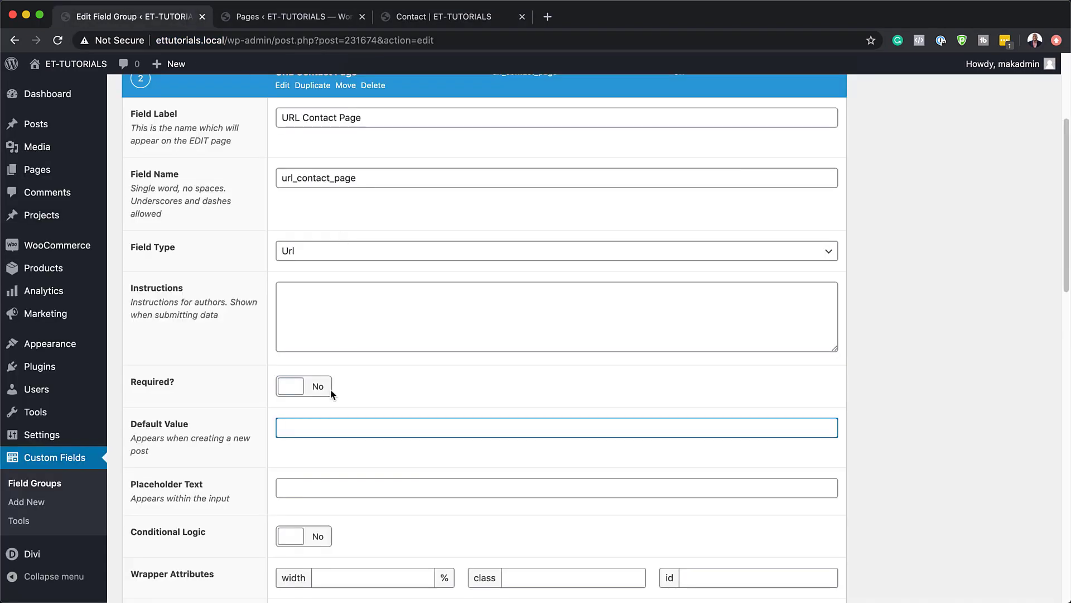
{"action": "type", "text": "http://ettutorials.local/contact"}
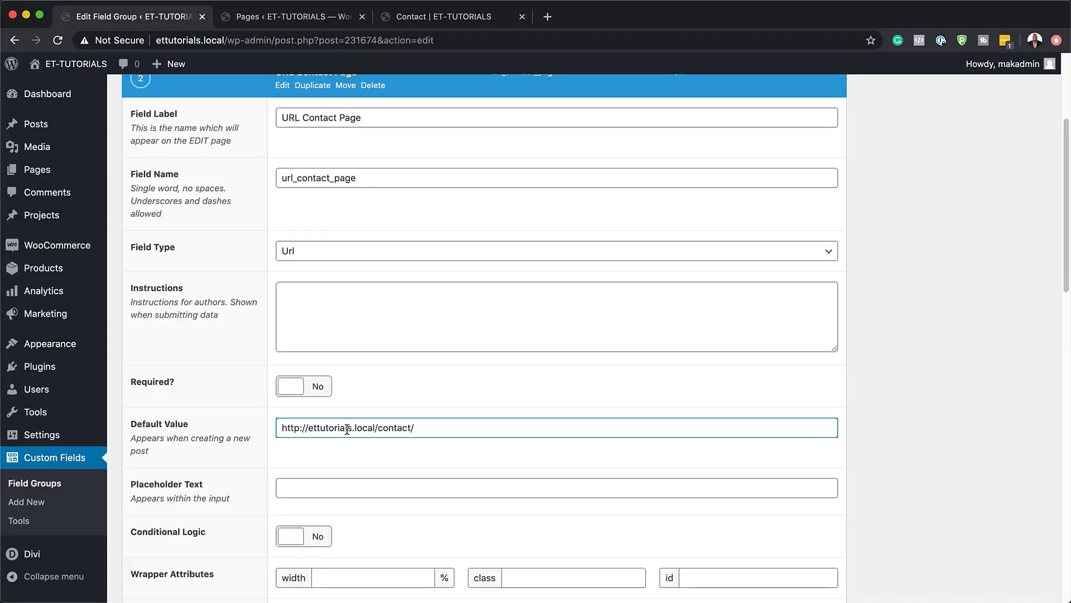
Step: Add a third field to the group, labelled "URL Member Area" with the name url_member_area and the type Url
{"action": "scroll", "coordinate": [504, 439], "scroll_direction": "down", "scroll_amount": 3}
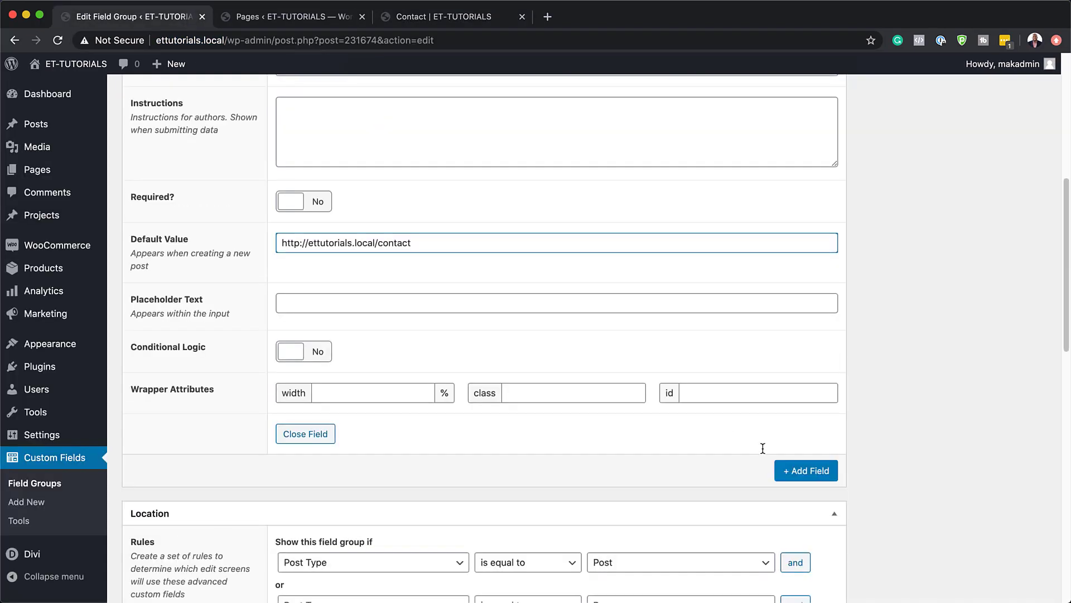
{"action": "left_click", "coordinate": [822, 476]}
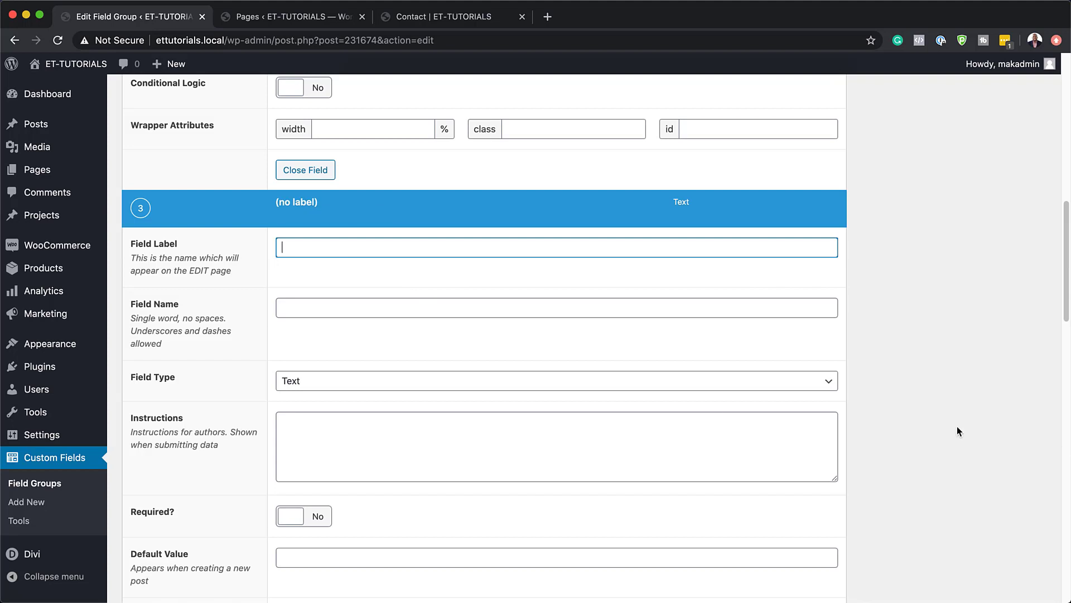
{"action": "type", "text": "URL Member"}
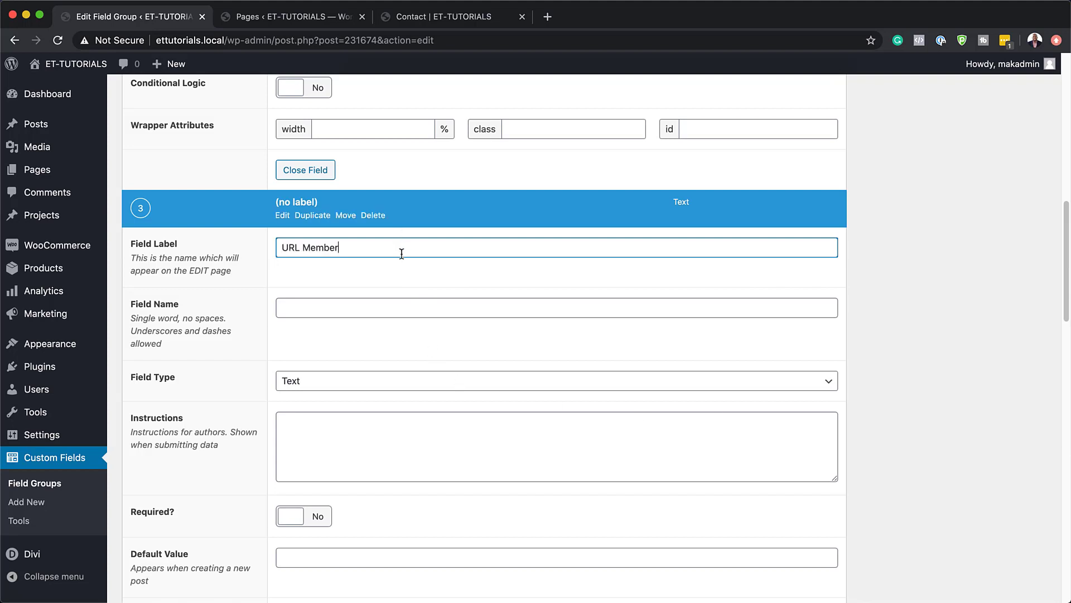
{"action": "type", "text": " Area"}
{"action": "left_click", "coordinate": [302, 306]}
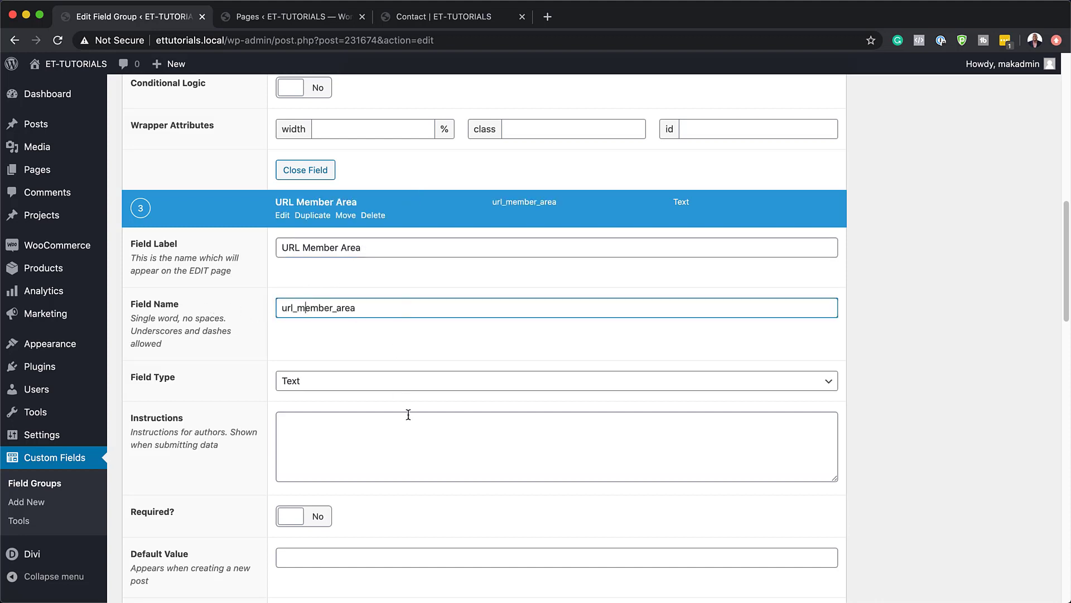
{"action": "scroll", "coordinate": [409, 414], "scroll_direction": "down", "scroll_amount": 1}
{"action": "left_click", "coordinate": [397, 363]}
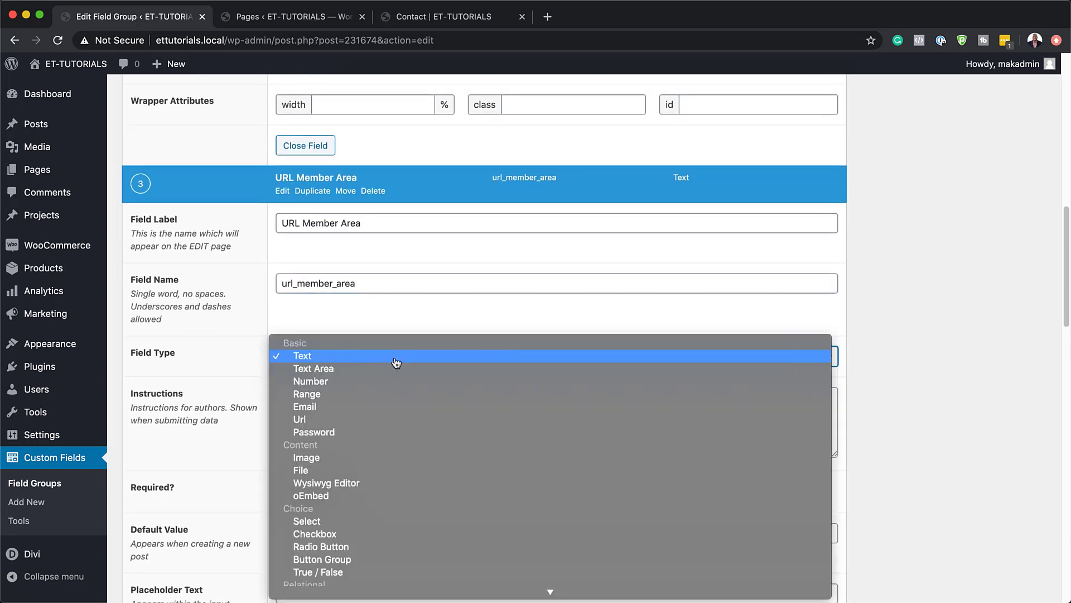
{"action": "left_click", "coordinate": [385, 423]}
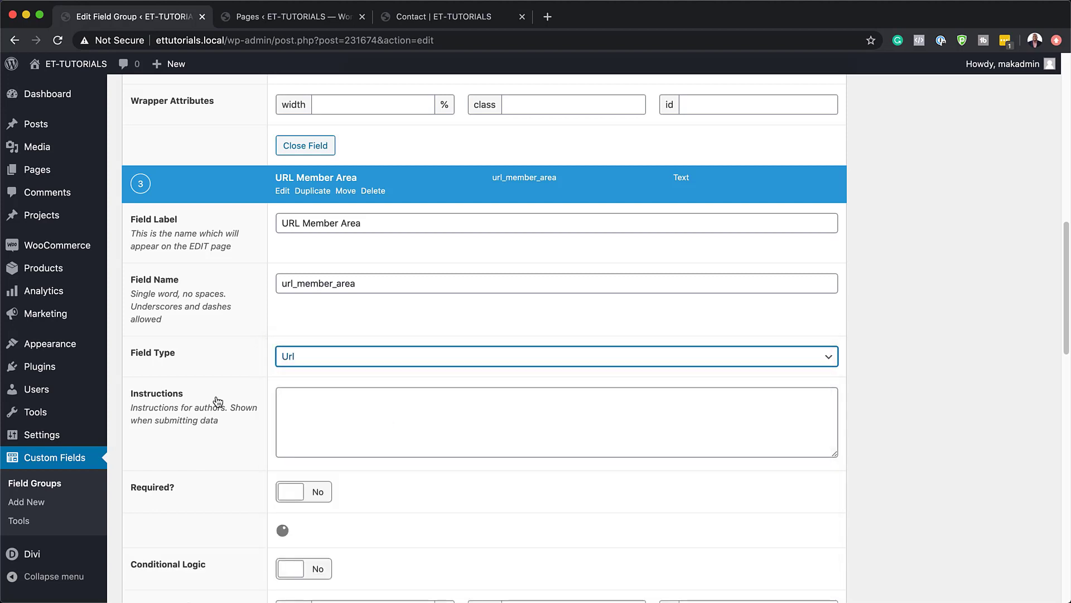
Step: Load the site's members-area page in the Contact page's tab and copy its address for the URL Member Area default value
{"action": "scroll", "coordinate": [448, 395], "scroll_direction": "down", "scroll_amount": 4}
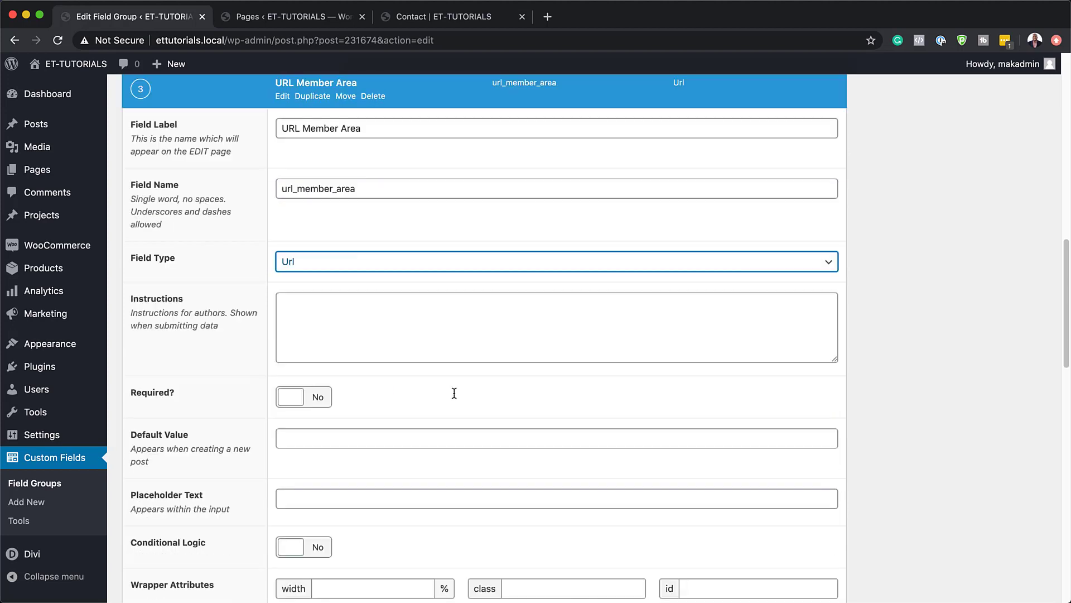
{"action": "left_click", "coordinate": [326, 441]}
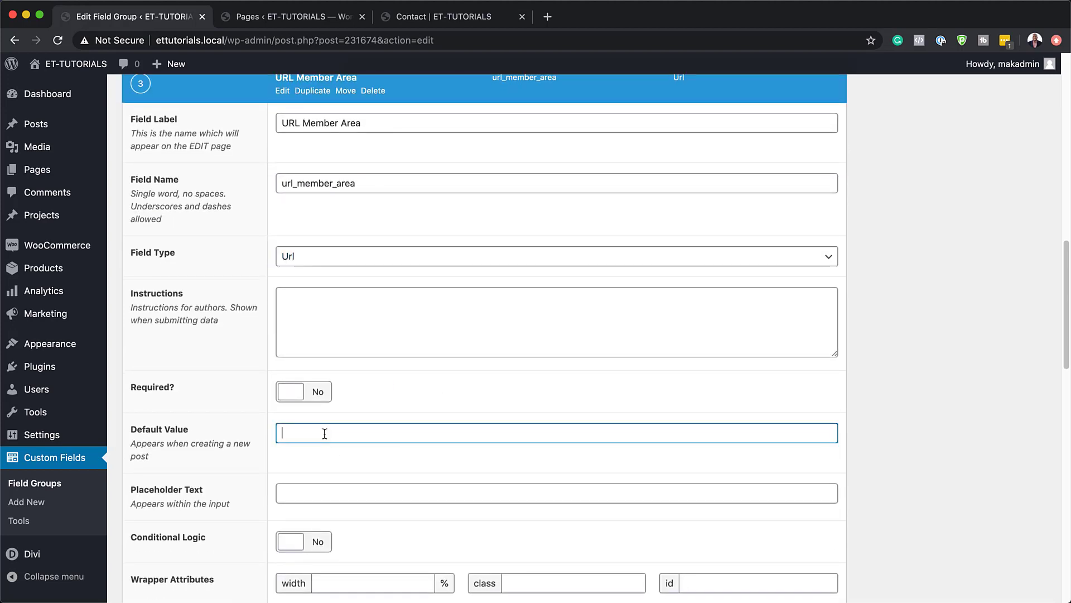
{"action": "left_click", "coordinate": [451, 23]}
{"action": "left_click", "coordinate": [244, 40]}
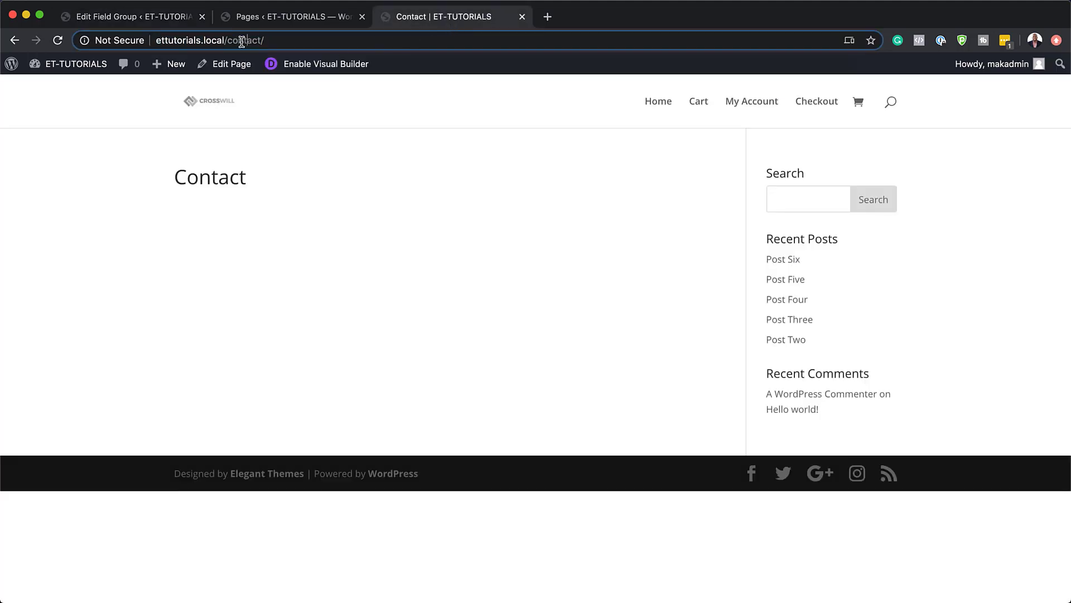
{"action": "left_click_drag", "start_coordinate": [226, 41], "coordinate": [334, 49]}
{"action": "type", "text": "members-area"}
{"action": "key", "text": "Return"}
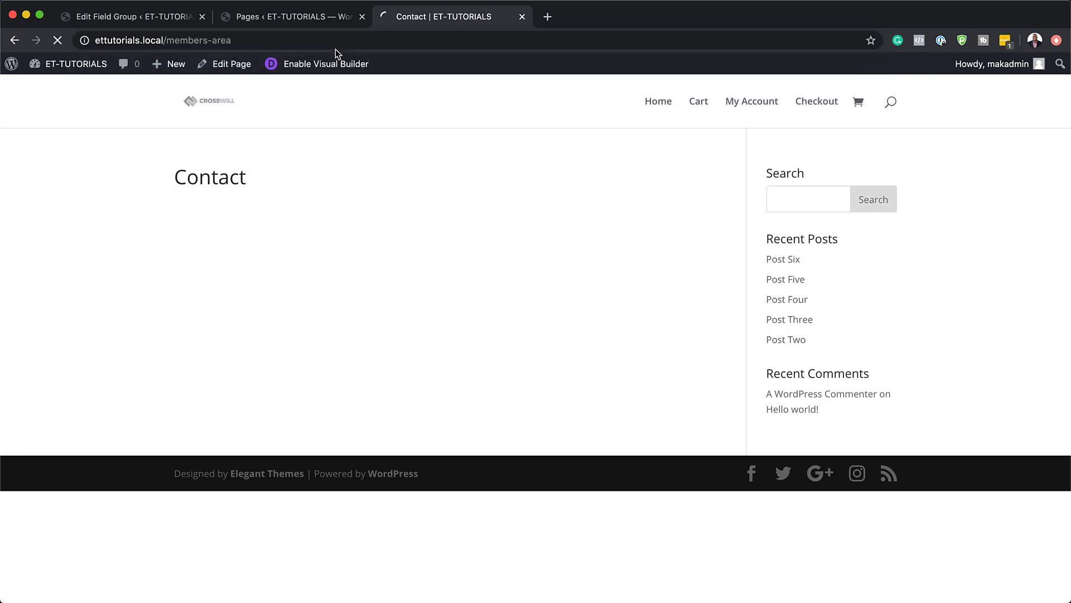
{"action": "left_click", "coordinate": [336, 40]}
{"action": "key", "text": "super+c"}
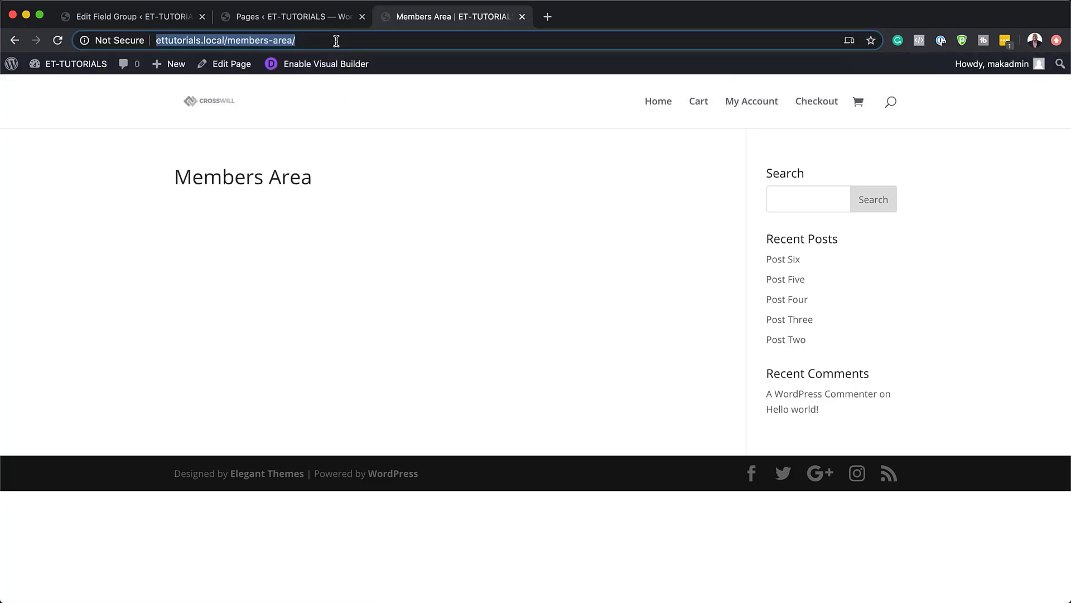
{"action": "left_click", "coordinate": [140, 16]}
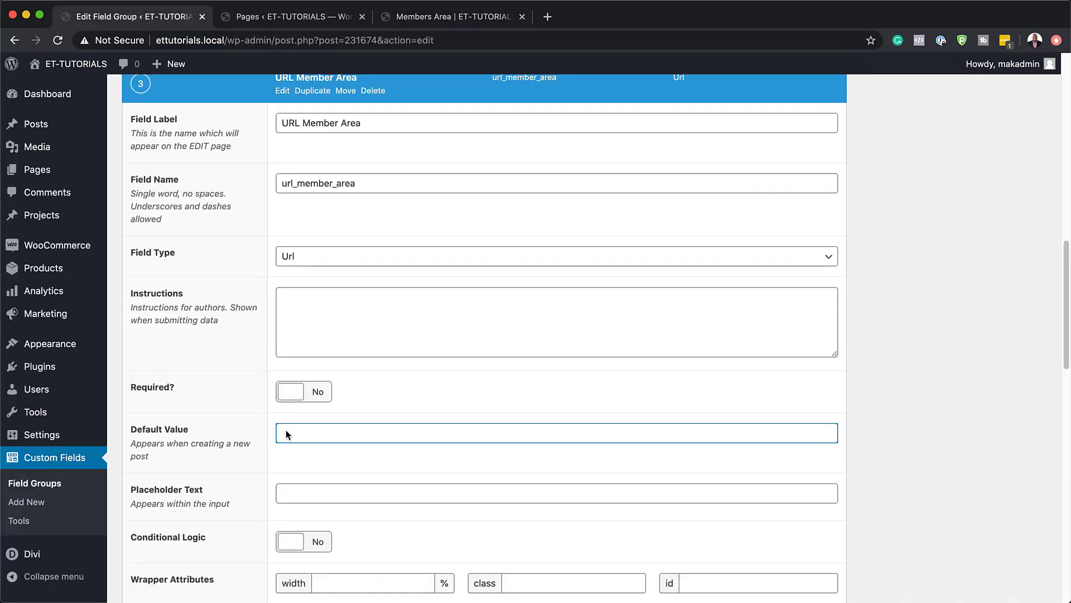
{"action": "key", "text": "super+v"}
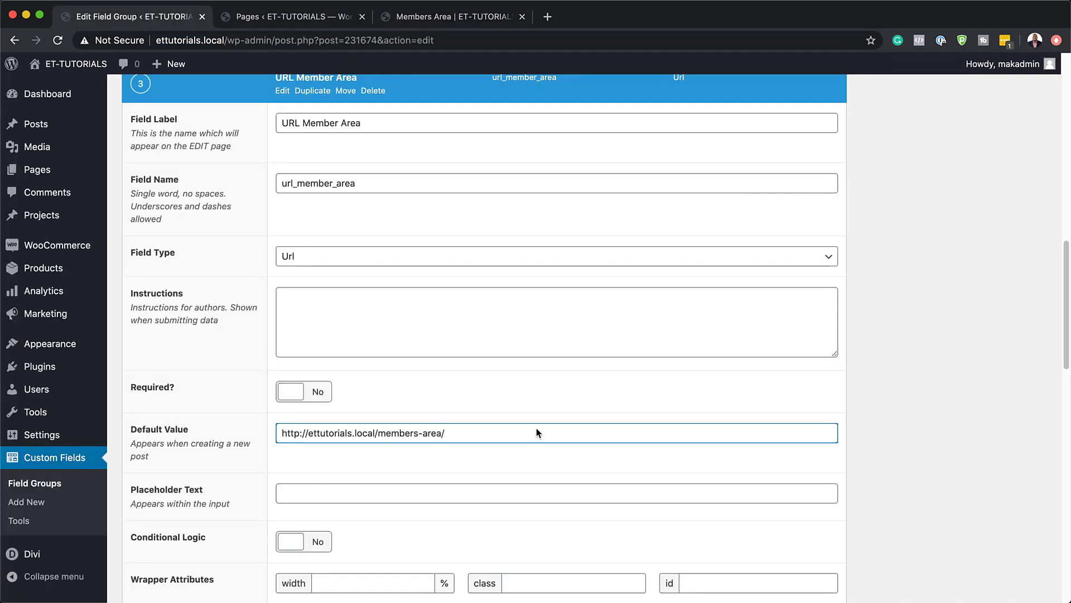
{"action": "scroll", "coordinate": [545, 387], "scroll_direction": "down", "scroll_amount": 10}
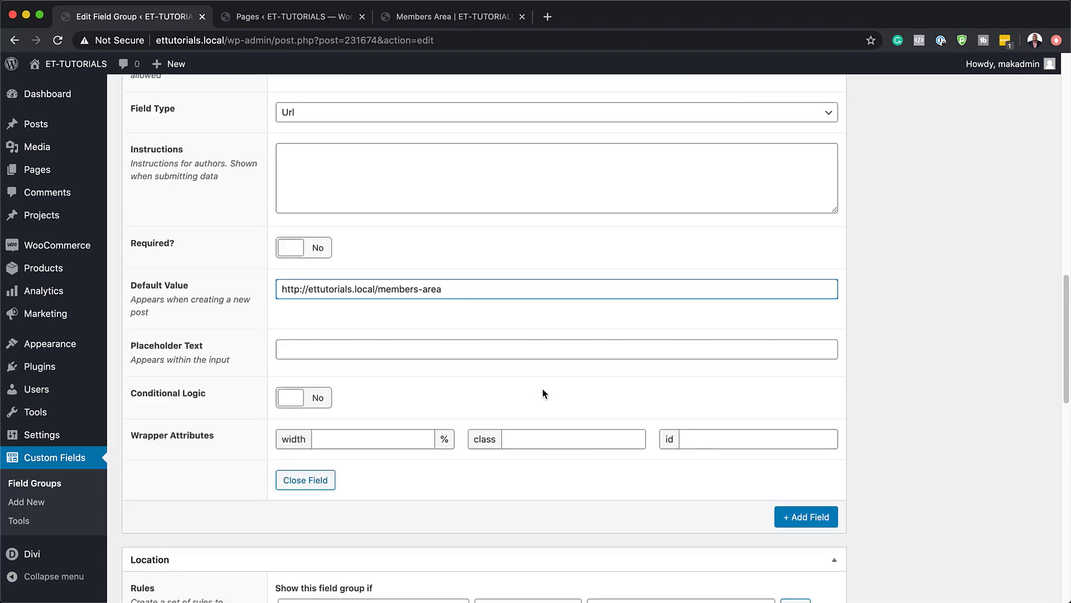
{"action": "scroll", "coordinate": [545, 384], "scroll_direction": "up", "scroll_amount": 8}
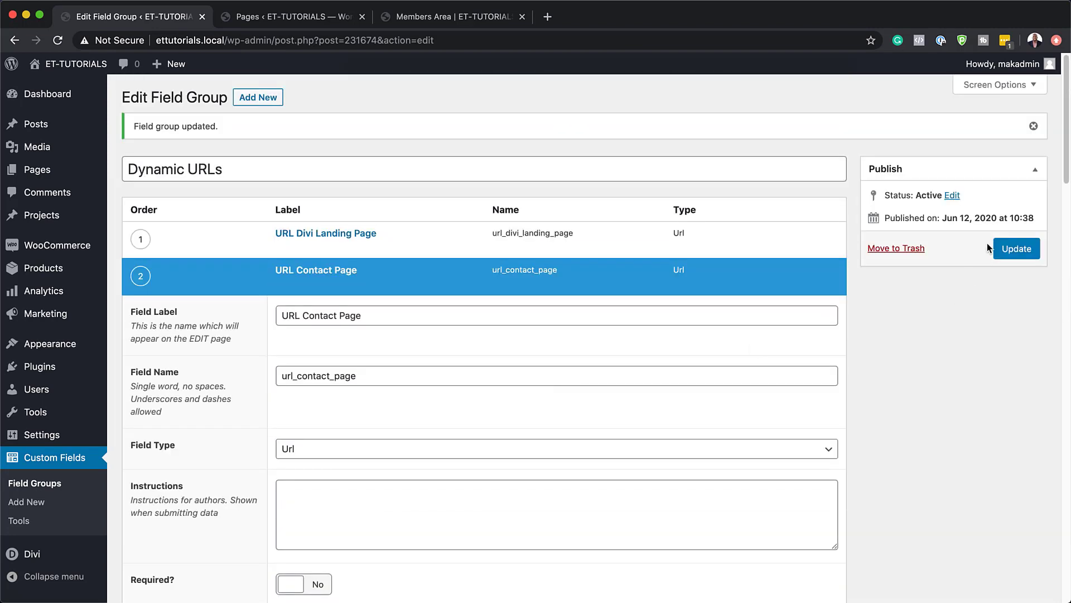
{"action": "left_click", "coordinate": [1006, 251]}
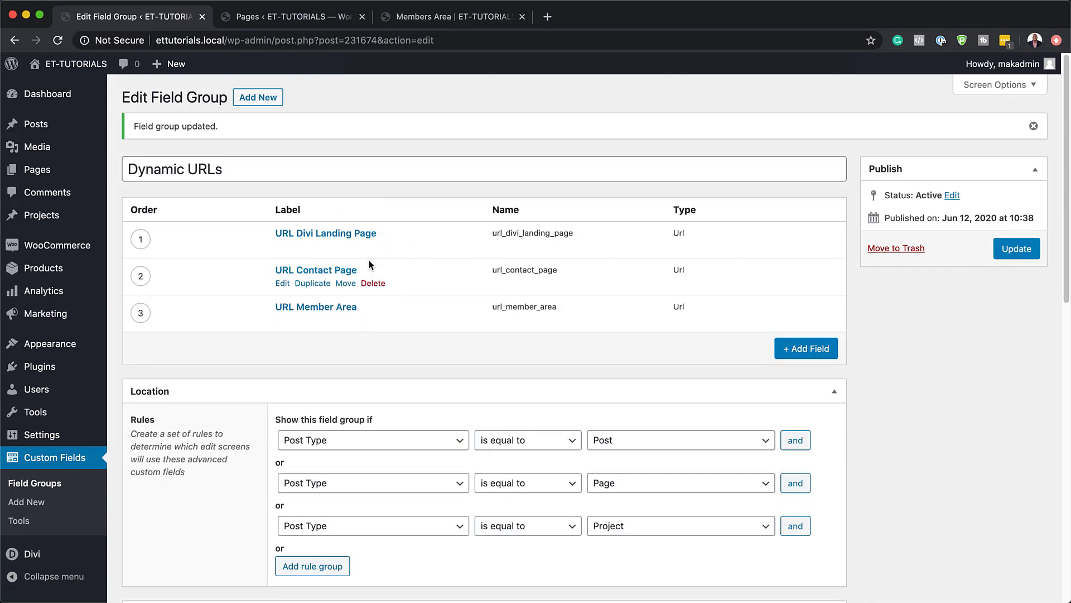
Step: Create a new page titled "Test", check its Dynamic URLs fields and start building it with the Divi Builder
{"action": "left_click", "coordinate": [307, 19]}
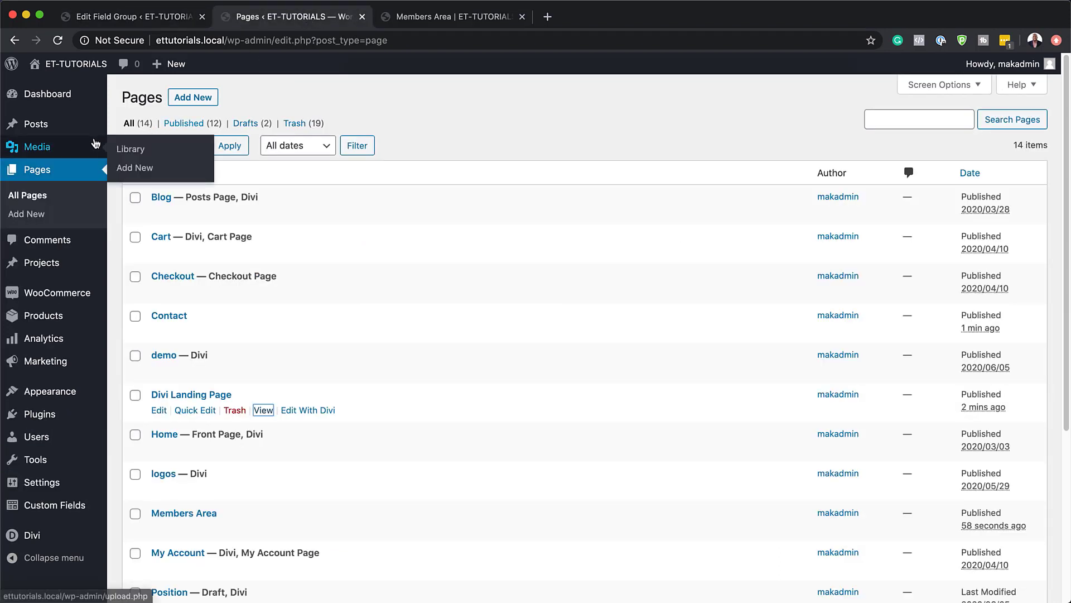
{"action": "left_click", "coordinate": [195, 98]}
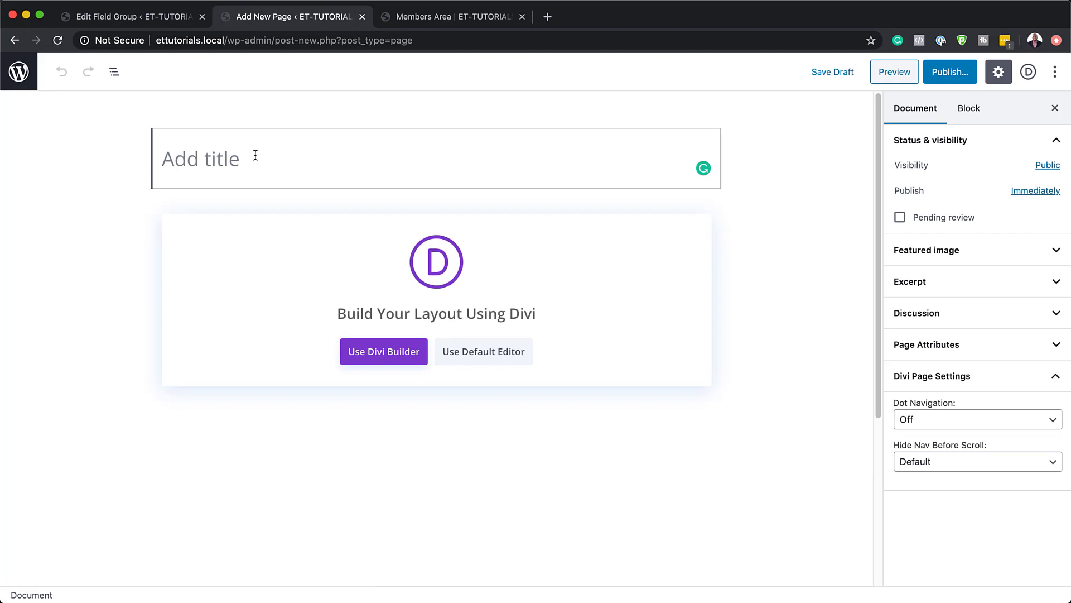
{"action": "type", "text": "Test"}
{"action": "scroll", "coordinate": [261, 305], "scroll_direction": "down", "scroll_amount": 5}
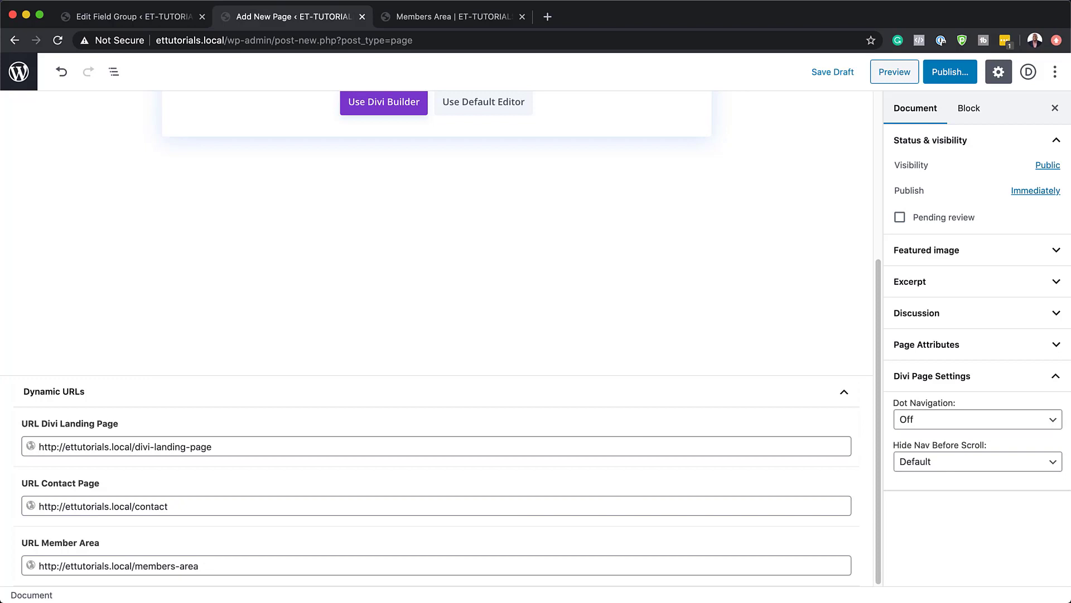
{"action": "scroll", "coordinate": [764, 234], "scroll_direction": "up", "scroll_amount": 5}
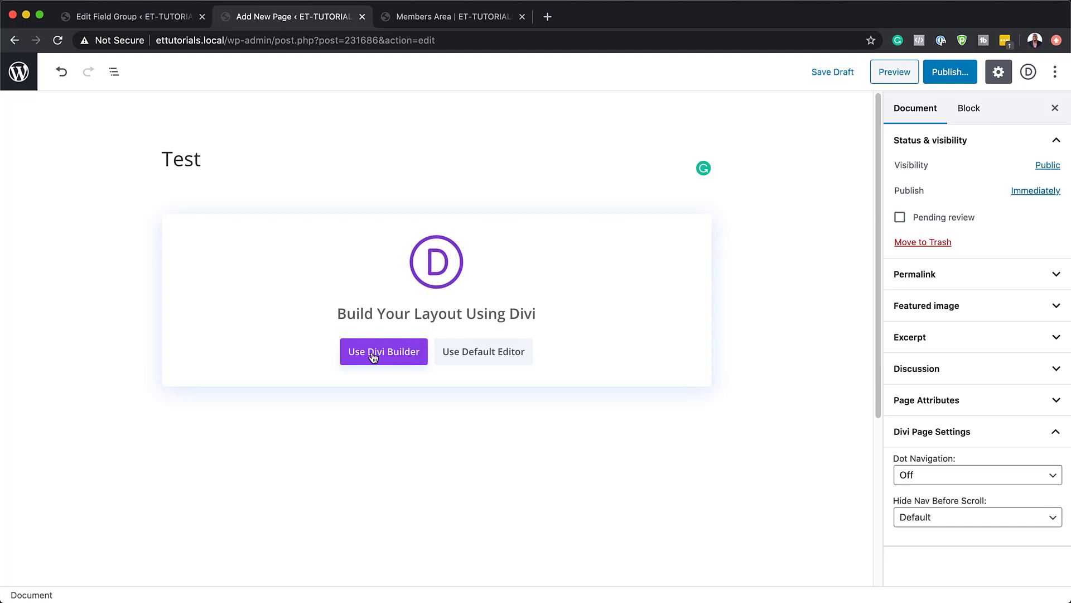
{"action": "left_click", "coordinate": [395, 352]}
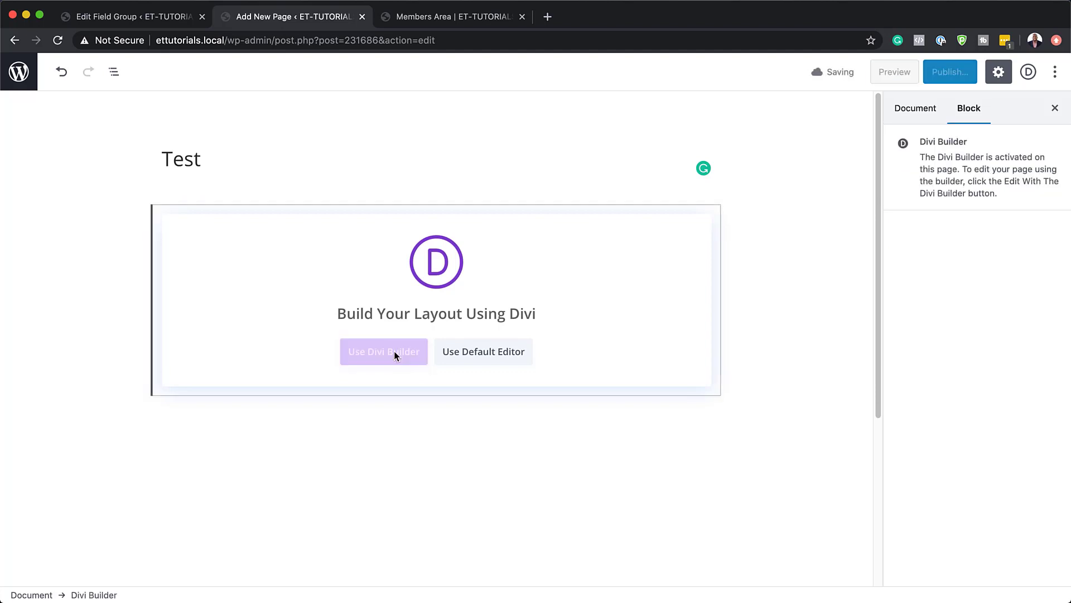
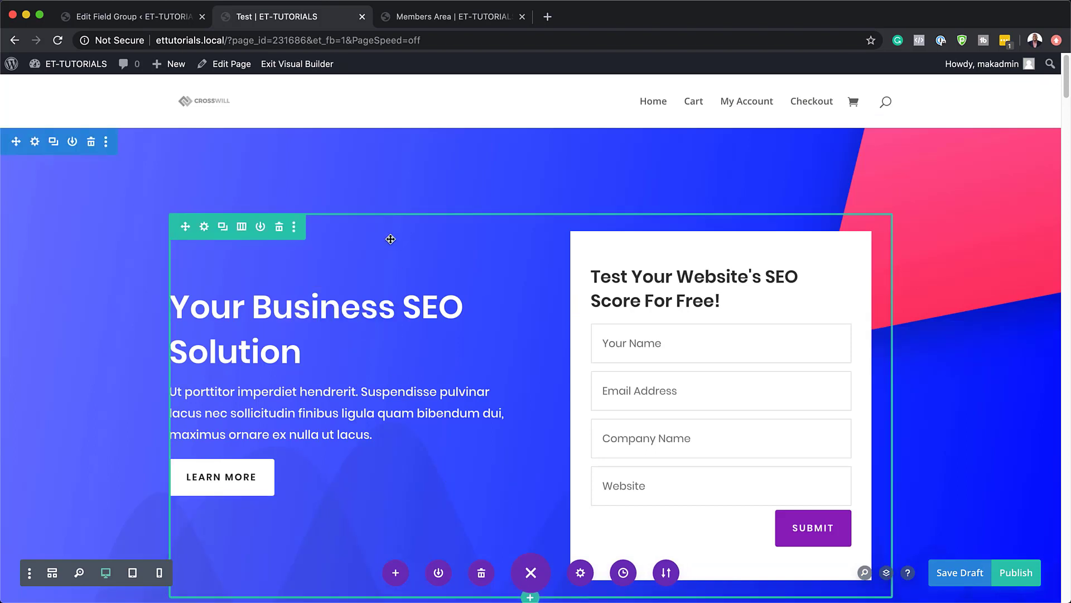
Step: Link the hero Call To Action's button dynamically to the URL Divi Landing Page field
{"action": "scroll", "coordinate": [478, 413], "scroll_direction": "down", "scroll_amount": 3}
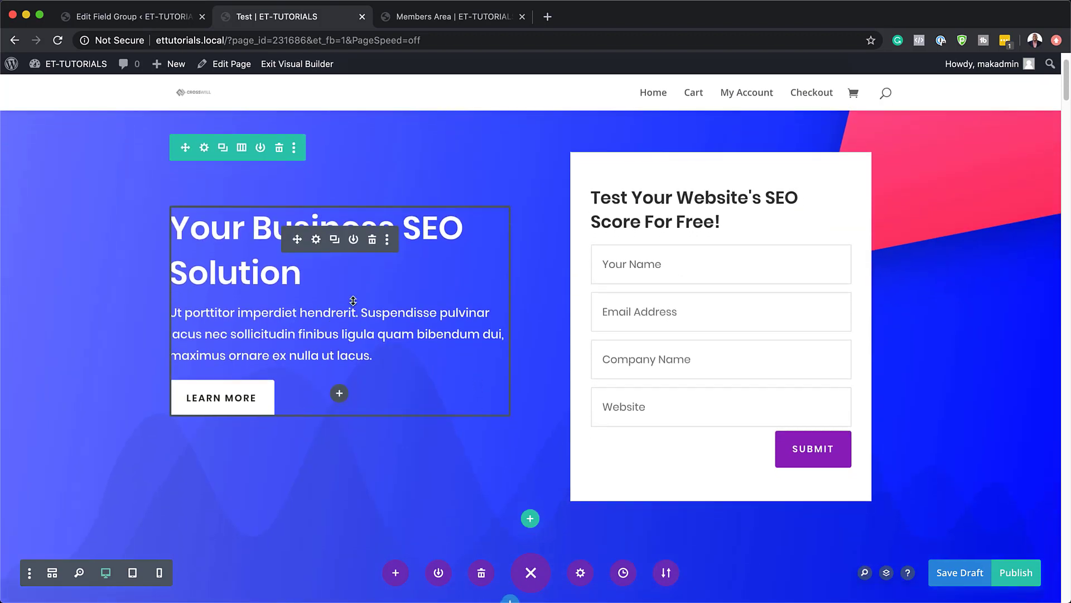
{"action": "left_click", "coordinate": [317, 241]}
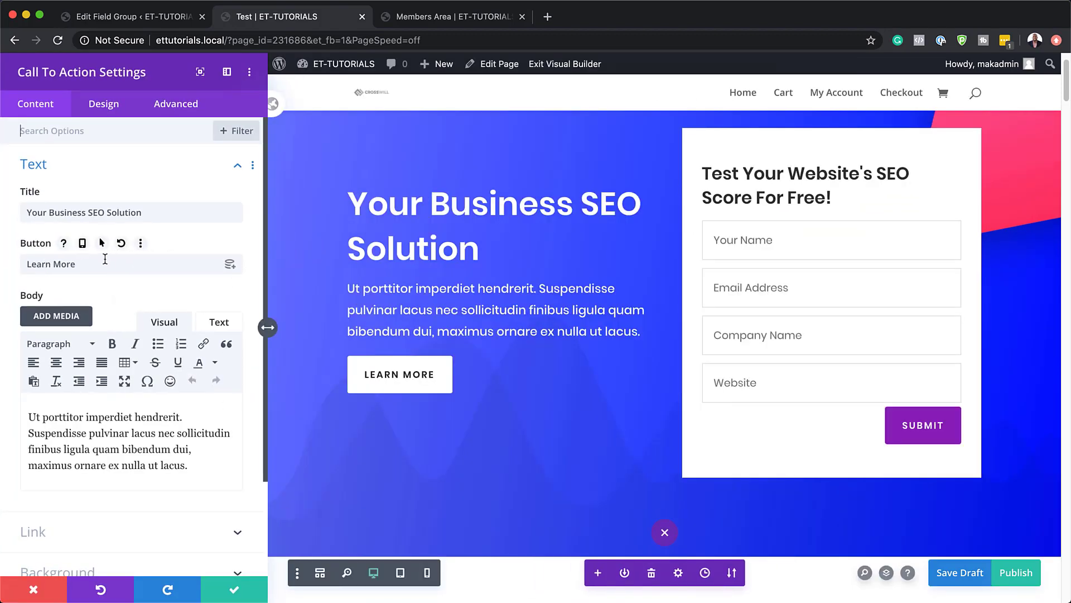
{"action": "scroll", "coordinate": [207, 339], "scroll_direction": "down", "scroll_amount": 3}
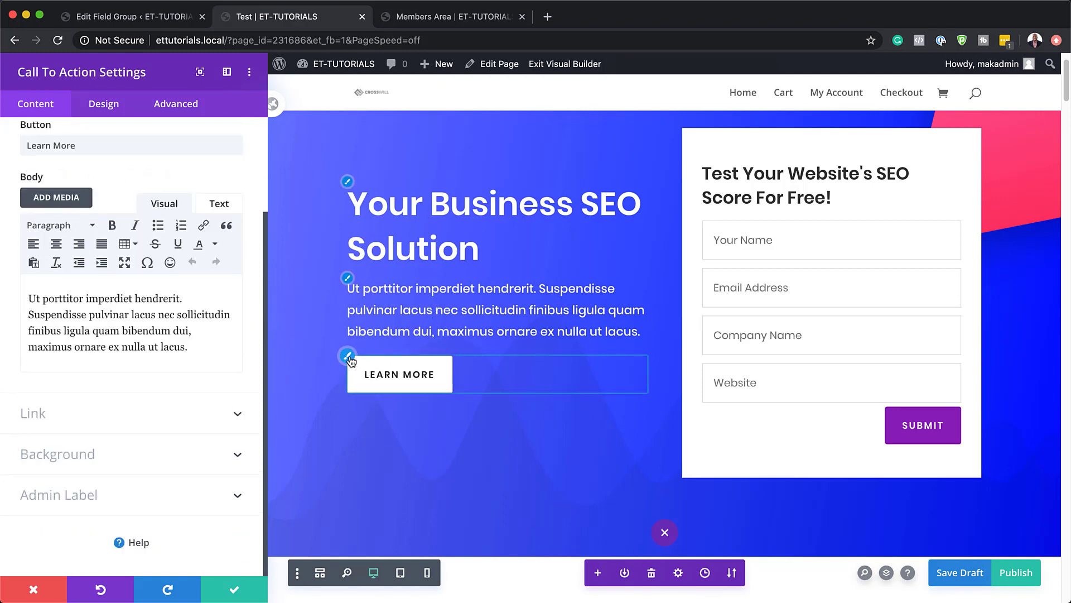
{"action": "left_click", "coordinate": [151, 413]}
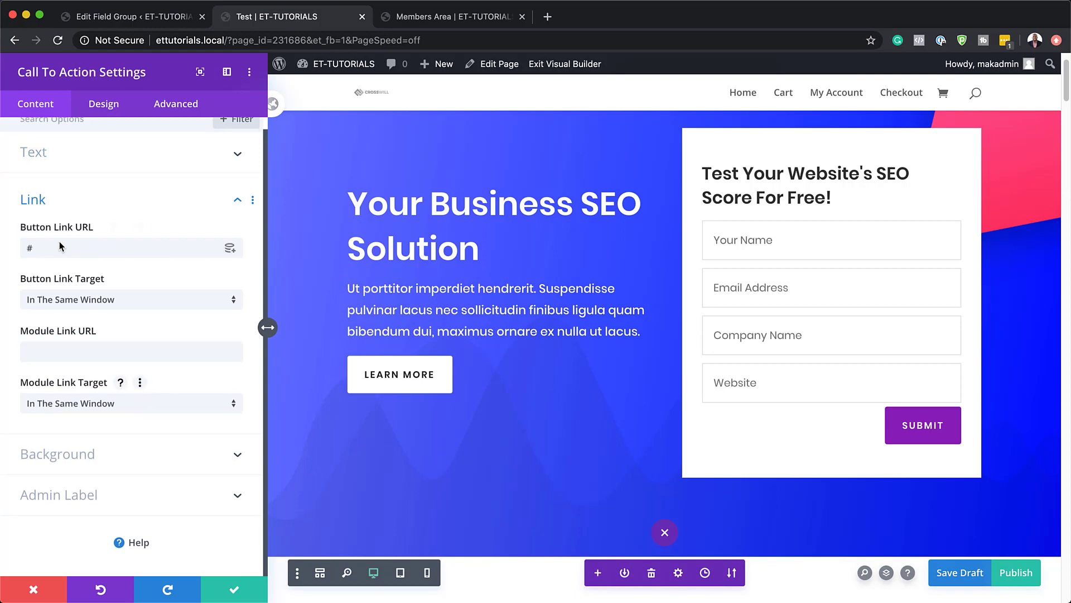
{"action": "left_click", "coordinate": [231, 250]}
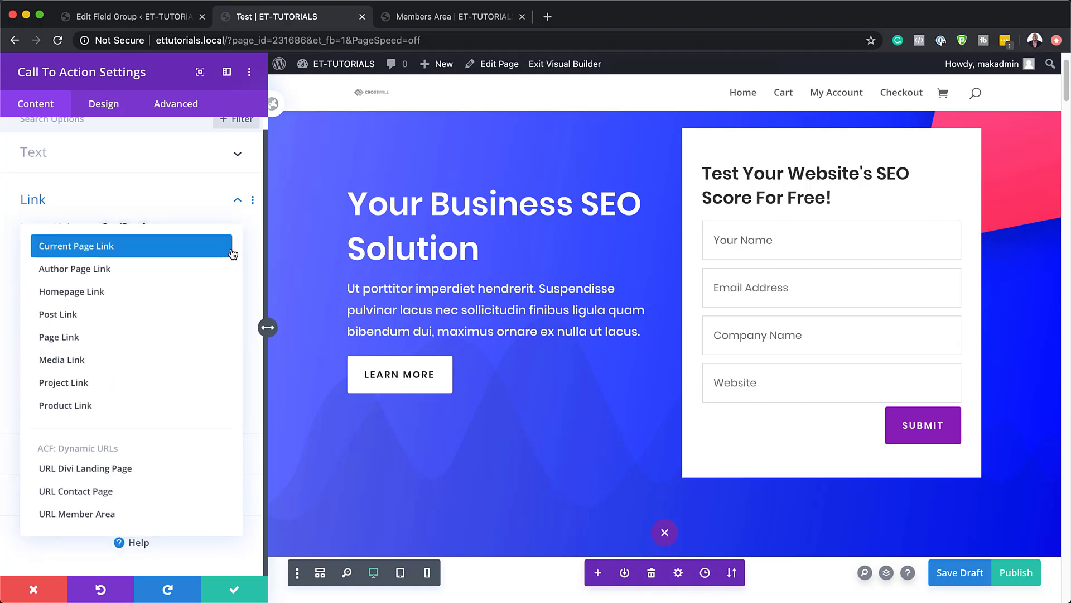
{"action": "left_click", "coordinate": [132, 474]}
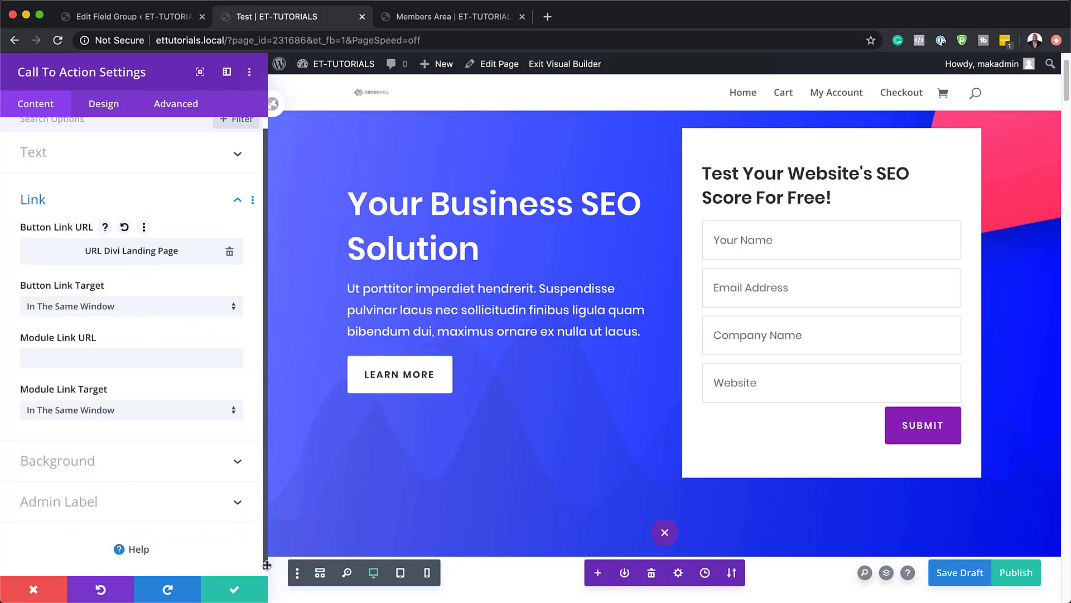
Step: Replace the button's dynamic link with the URL Member Area field and save the Call To Action settings
{"action": "left_click", "coordinate": [230, 252]}
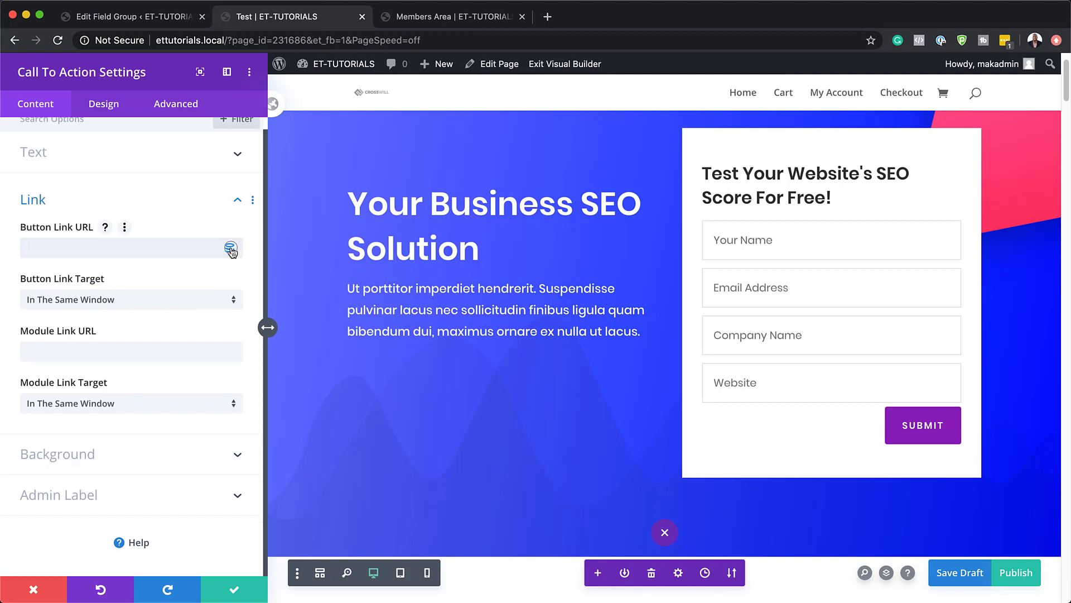
{"action": "left_click", "coordinate": [231, 252]}
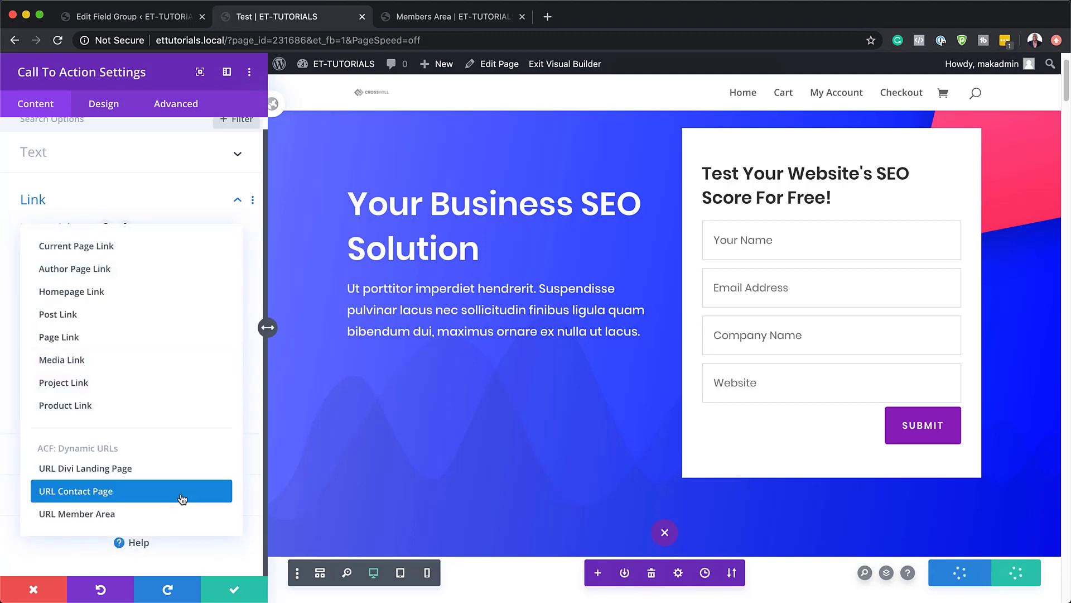
{"action": "left_click", "coordinate": [180, 514]}
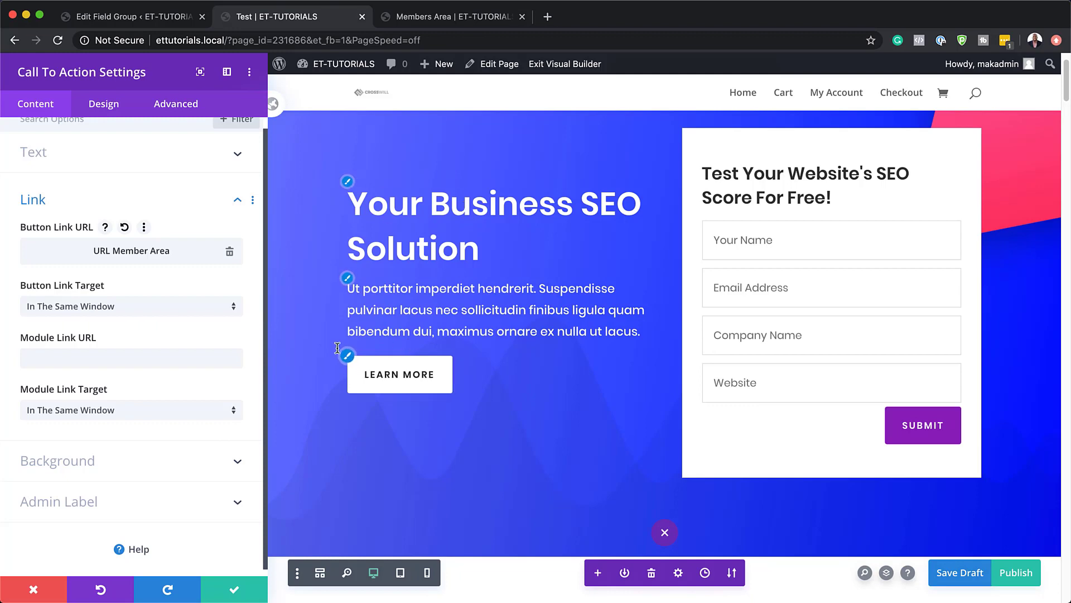
{"action": "left_click", "coordinate": [234, 589]}
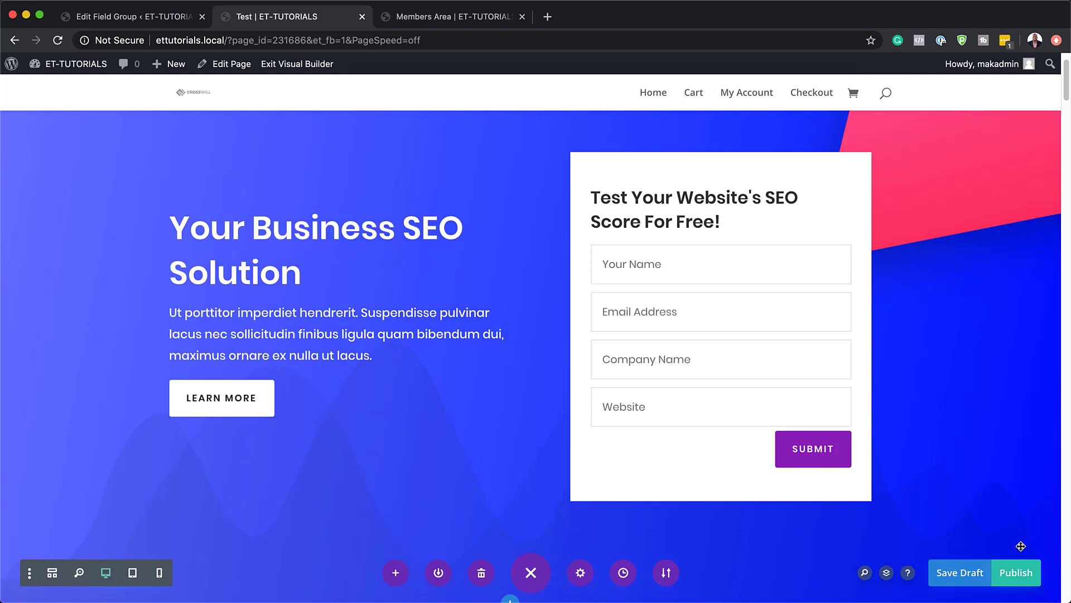
Step: Publish the Test page and exit the visual builder
{"action": "left_click", "coordinate": [1019, 575]}
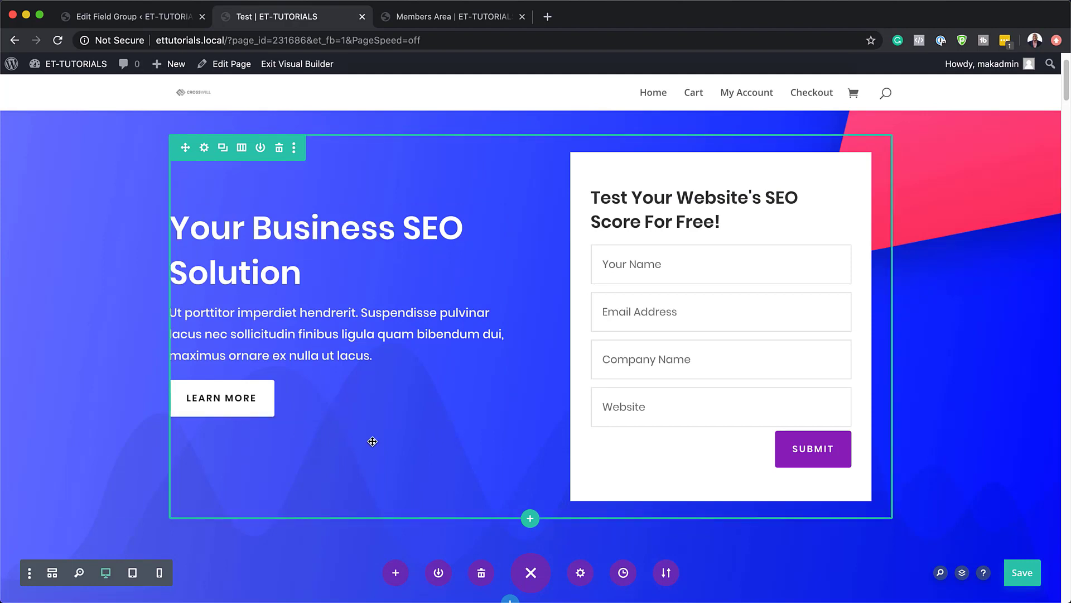
{"action": "left_click", "coordinate": [308, 64]}
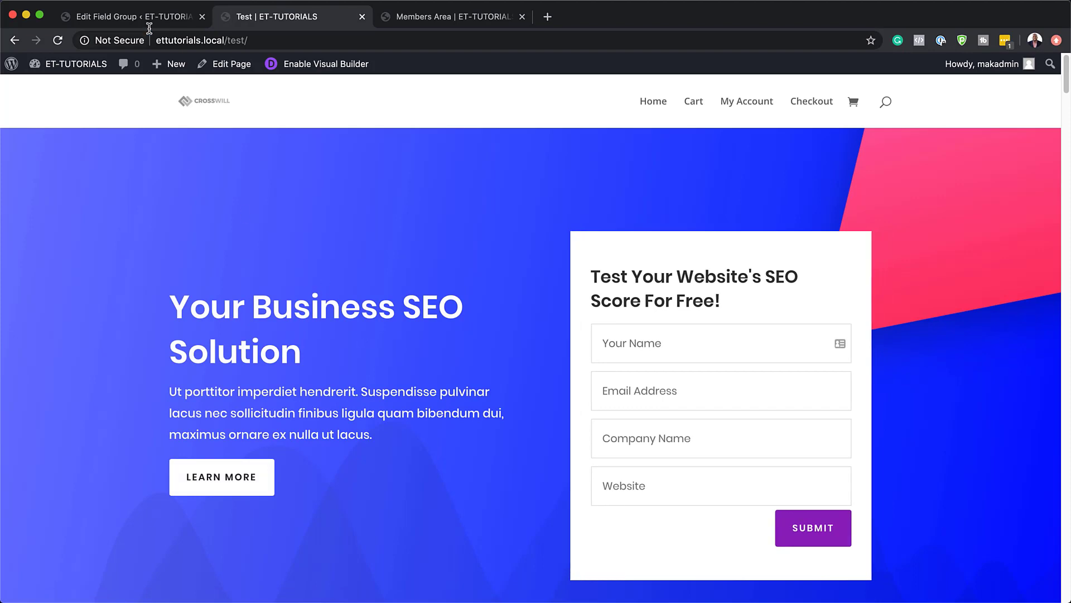
Step: Open the Divi Theme Builder and create a new template assigned to All Posts
{"action": "left_click", "coordinate": [149, 22]}
{"action": "scroll", "coordinate": [56, 441], "scroll_direction": "down", "scroll_amount": 10}
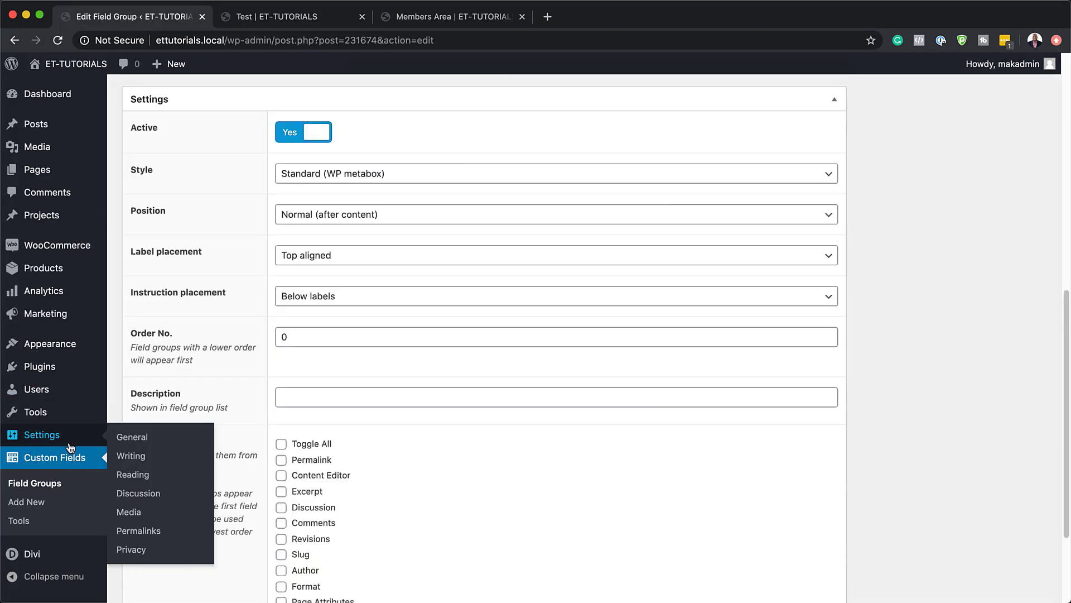
{"action": "mouse_move", "coordinate": [49, 556]}
{"action": "left_click", "coordinate": [147, 489]}
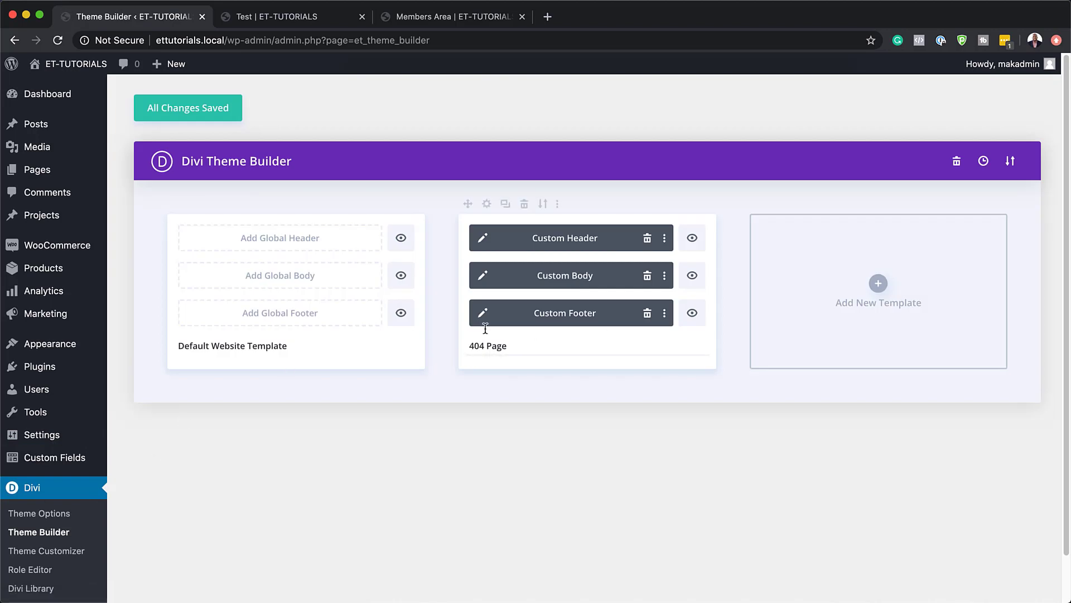
{"action": "left_click", "coordinate": [879, 284]}
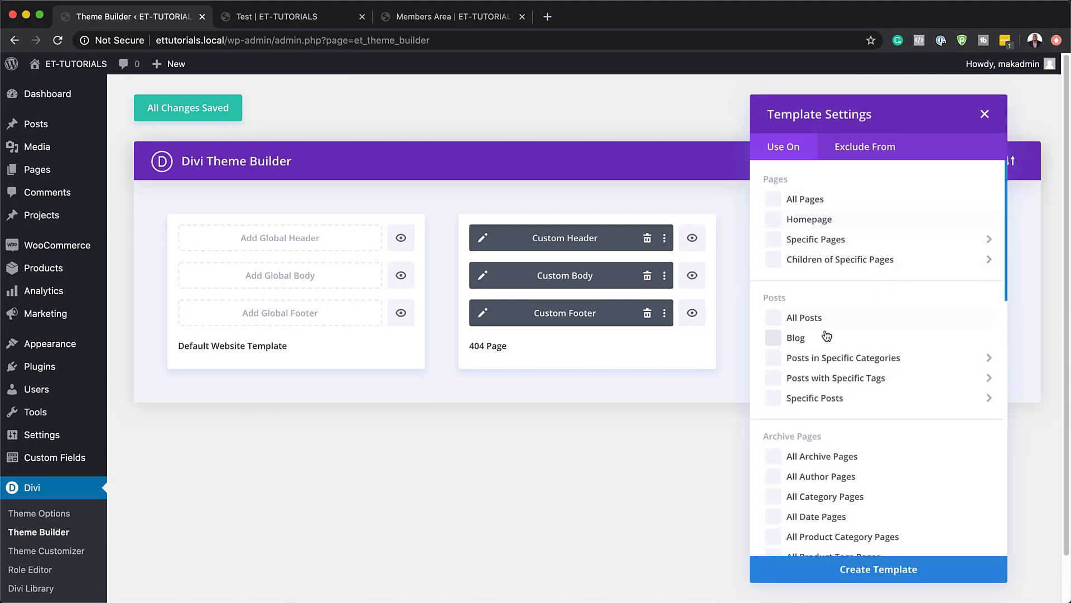
{"action": "left_click", "coordinate": [774, 319]}
{"action": "left_click", "coordinate": [879, 569]}
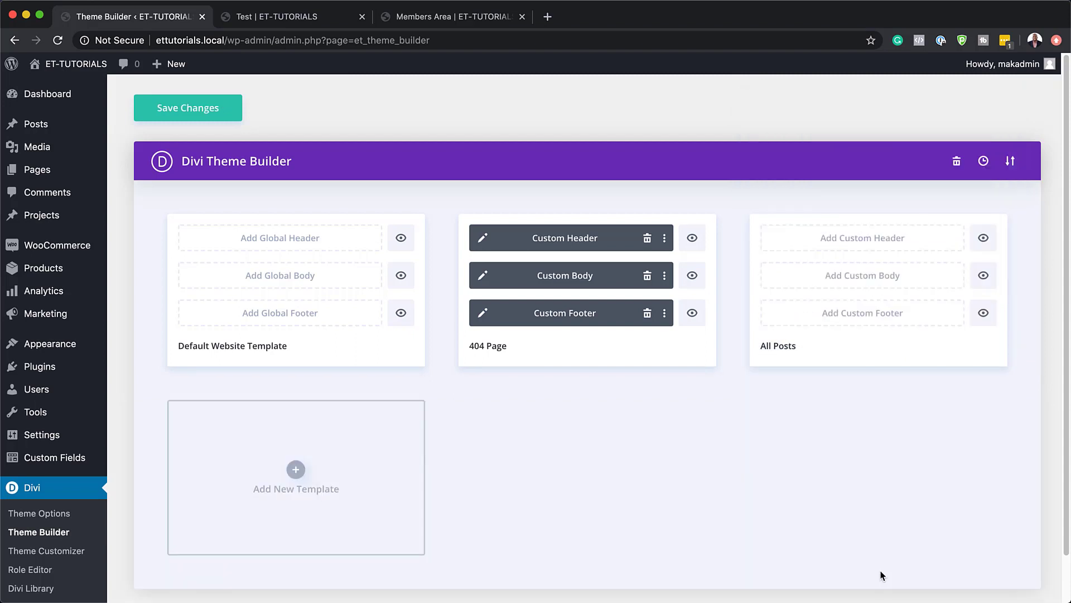
Step: Start building a custom body for the All Posts template from a premade layout
{"action": "left_click", "coordinate": [887, 280]}
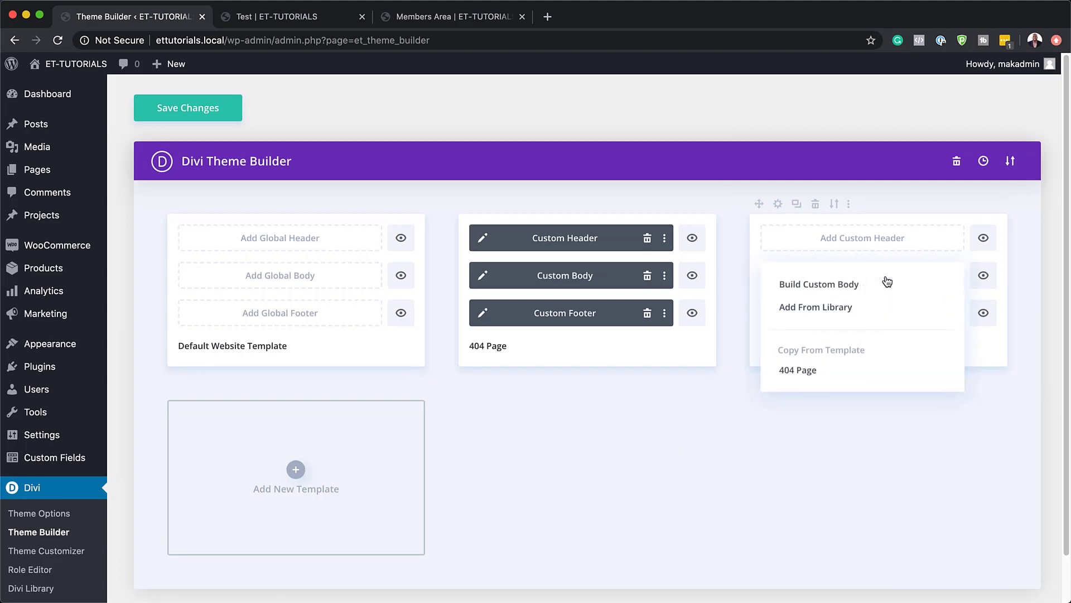
{"action": "left_click", "coordinate": [858, 287]}
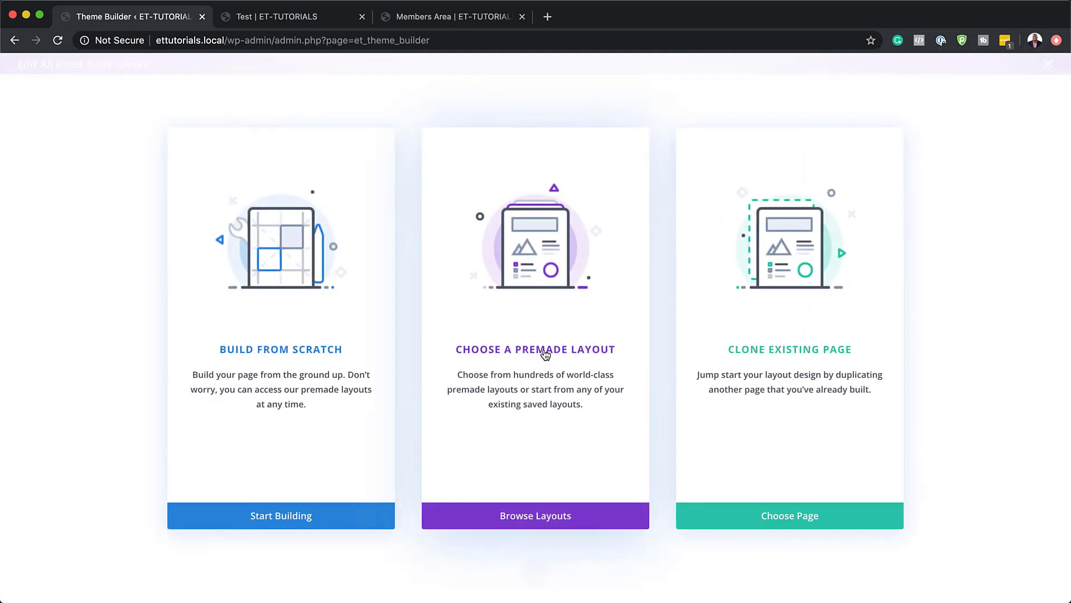
{"action": "left_click", "coordinate": [544, 353]}
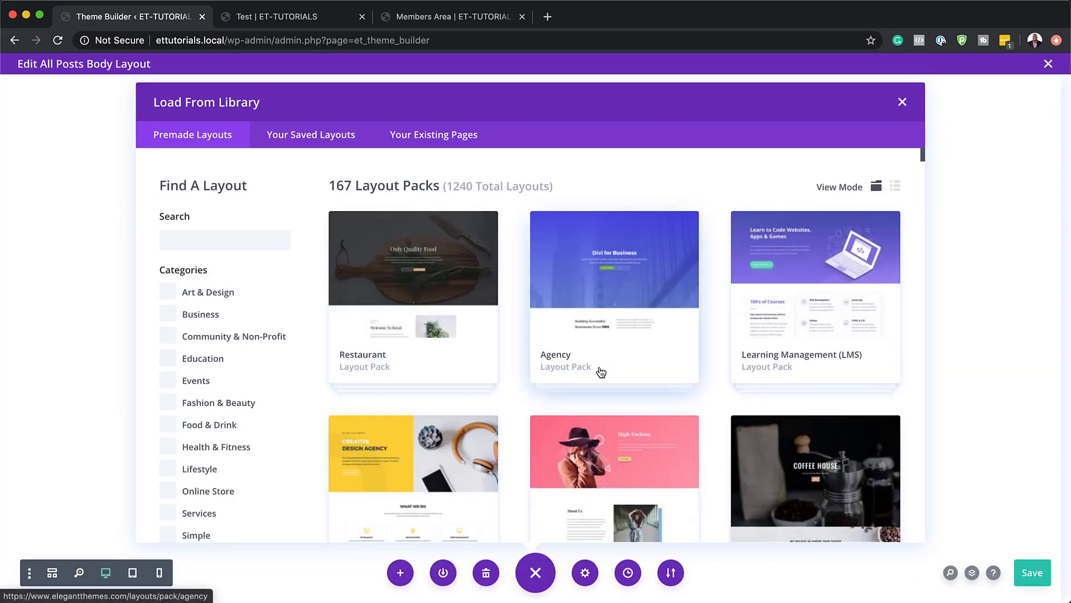
{"action": "left_click", "coordinate": [638, 387]}
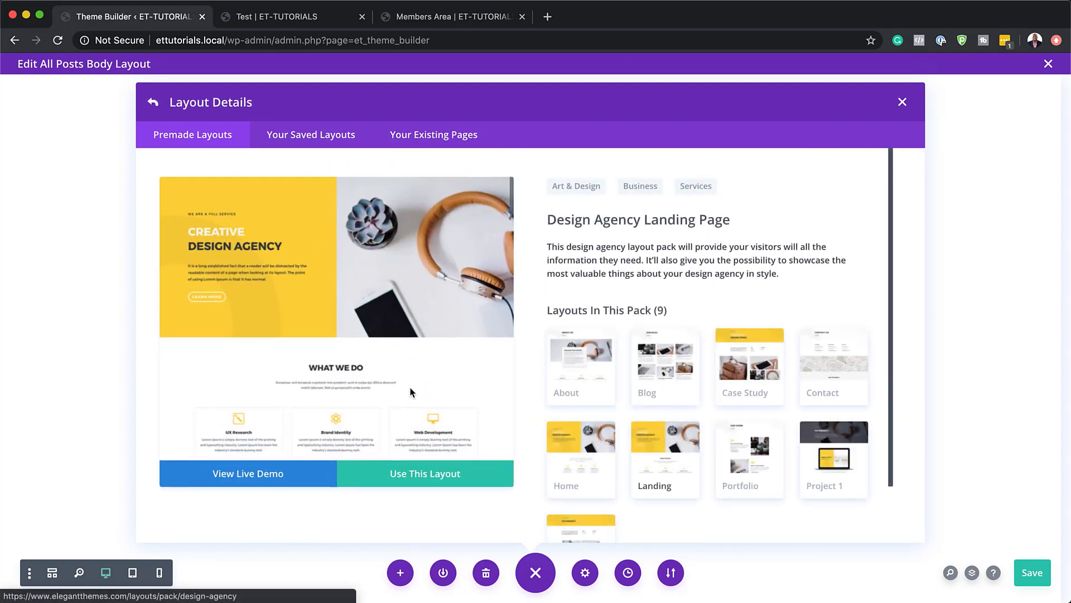
{"action": "scroll", "coordinate": [816, 409], "scroll_direction": "down", "scroll_amount": 1}
{"action": "scroll", "coordinate": [816, 409], "scroll_direction": "down", "scroll_amount": 1}
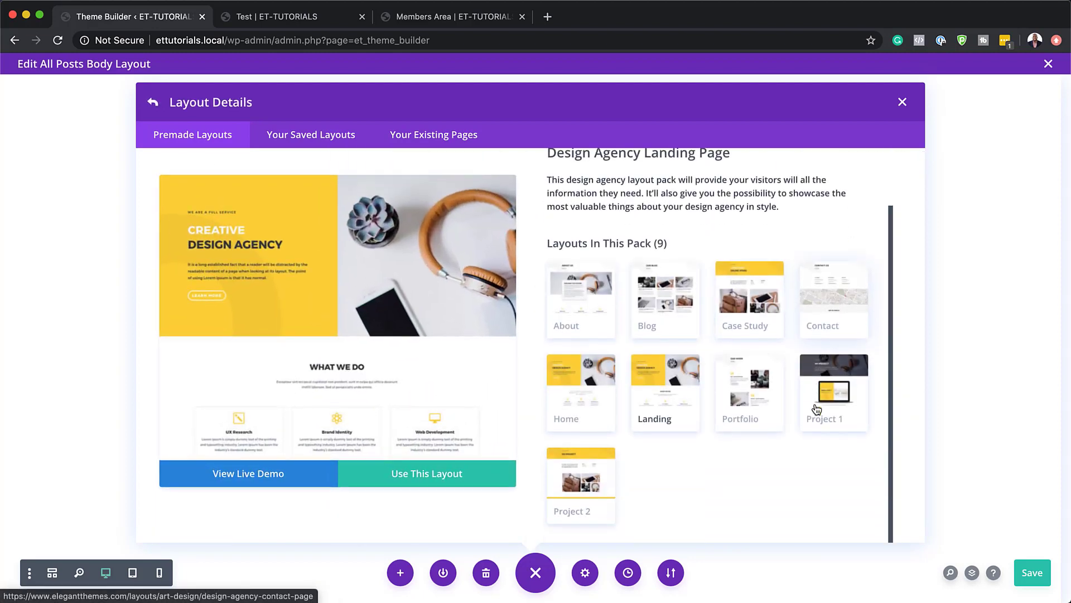
{"action": "left_click", "coordinate": [153, 102]}
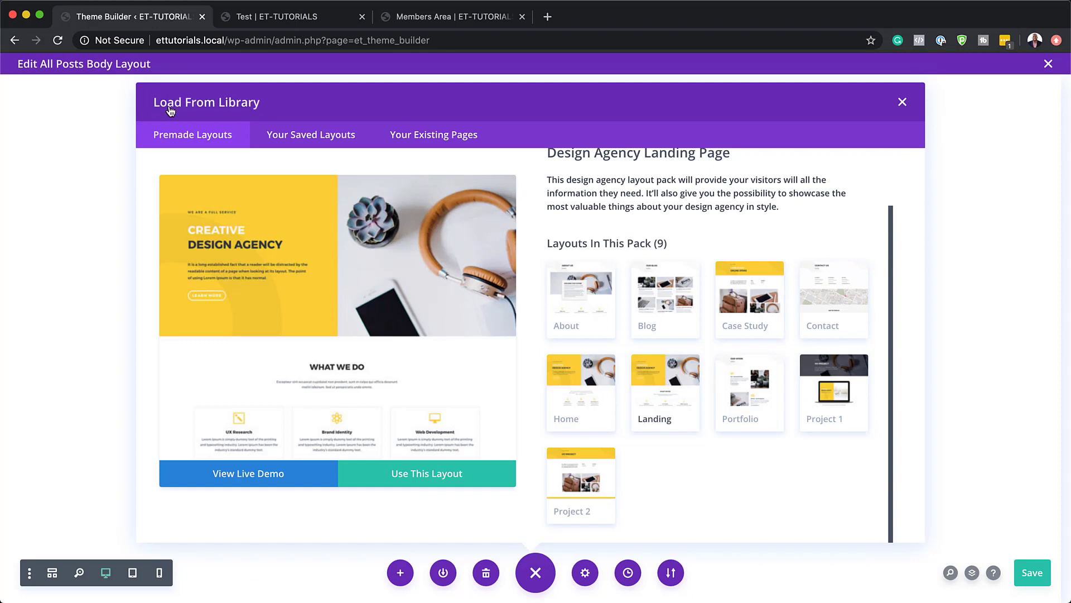
Step: Load the Landing layout of the SEO Agency pack into the All Posts body
{"action": "scroll", "coordinate": [604, 437], "scroll_direction": "down", "scroll_amount": 12}
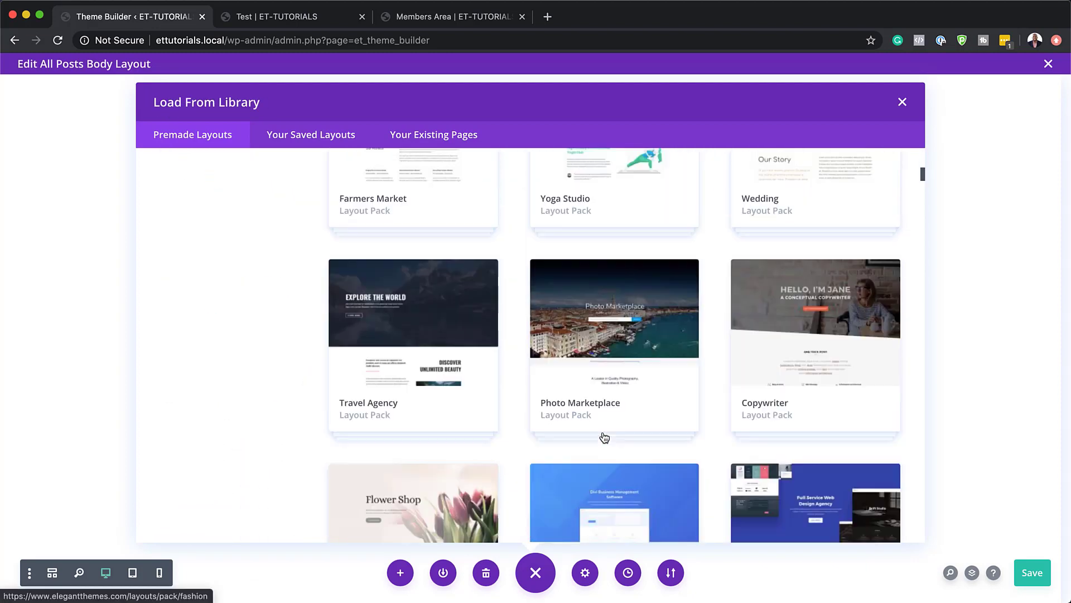
{"action": "scroll", "coordinate": [604, 436], "scroll_direction": "down", "scroll_amount": 6}
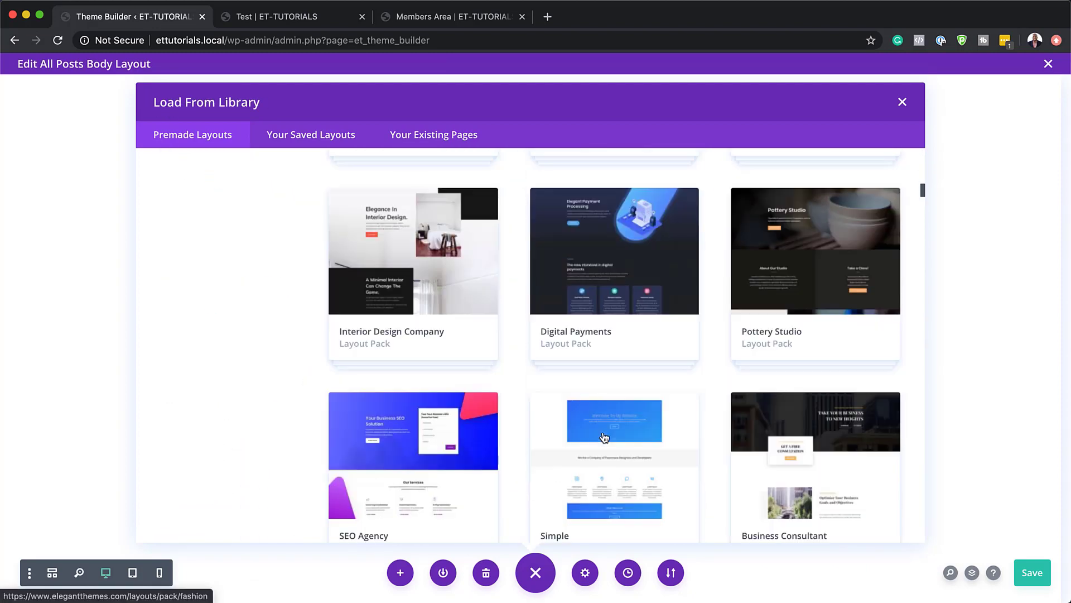
{"action": "left_click", "coordinate": [438, 432]}
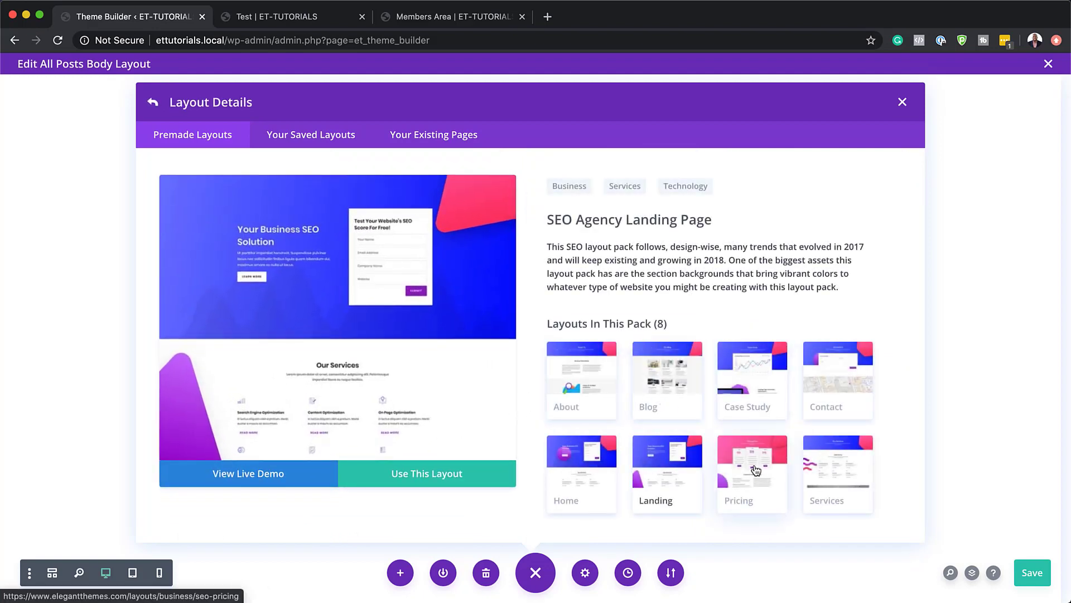
{"action": "scroll", "coordinate": [315, 290], "scroll_direction": "down", "scroll_amount": 10}
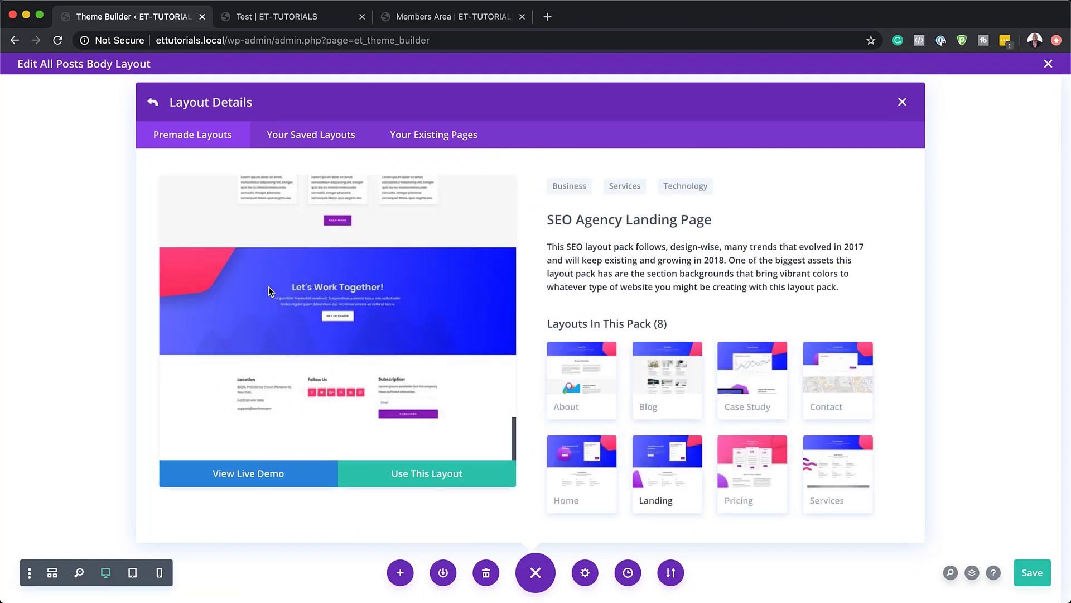
{"action": "left_click", "coordinate": [440, 479]}
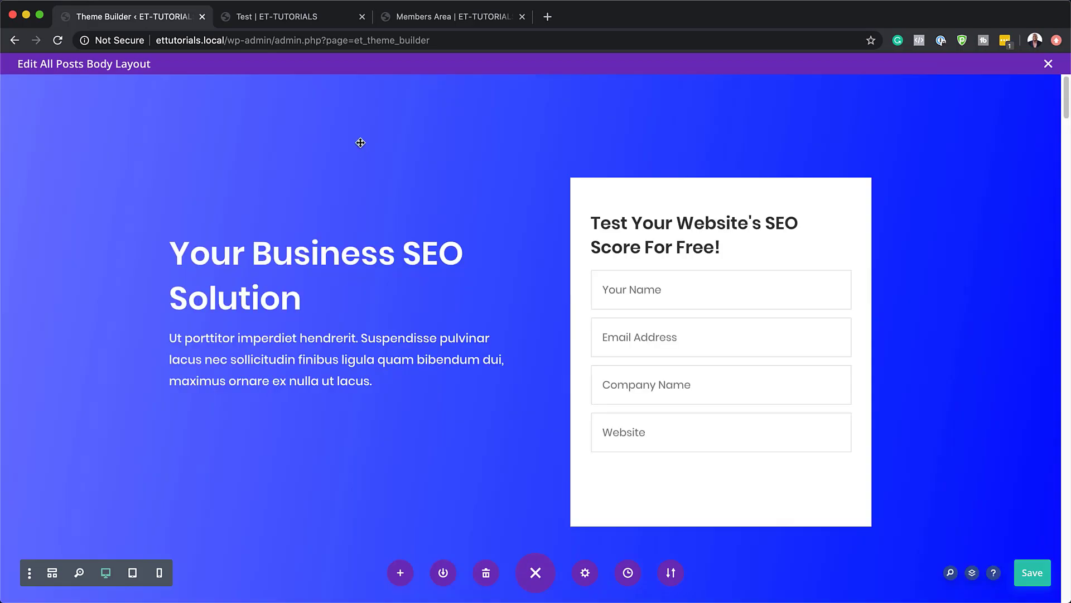
Step: Delete the hero, Exclusive Features, Better Together and testimonial sections from the body layout
{"action": "mouse_move", "coordinate": [47, 96]}
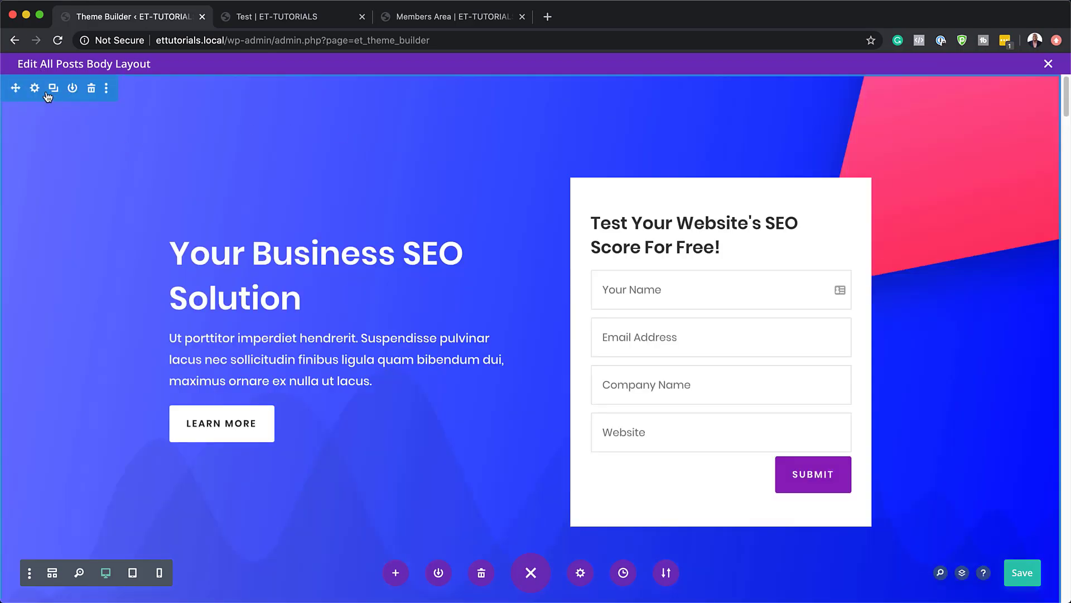
{"action": "left_click", "coordinate": [91, 89]}
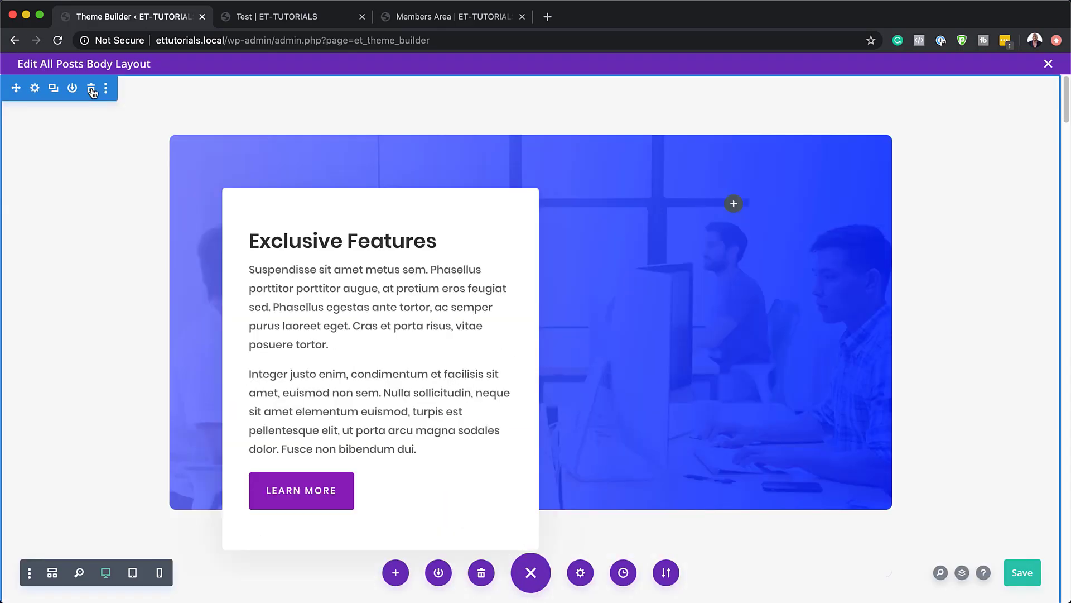
{"action": "left_click", "coordinate": [92, 91]}
{"action": "left_click", "coordinate": [92, 90]}
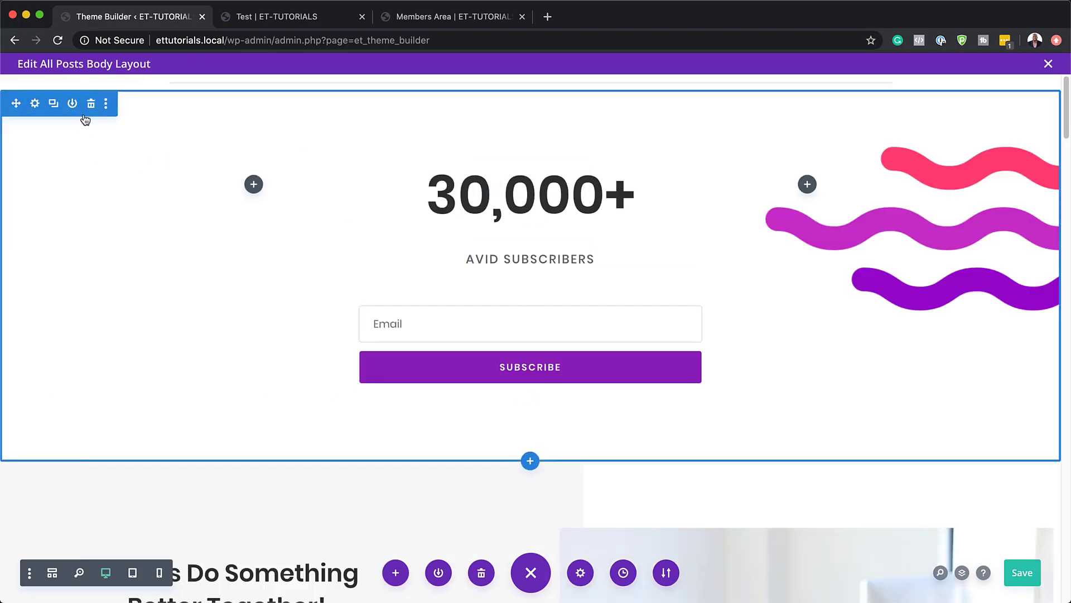
{"action": "scroll", "coordinate": [92, 106], "scroll_direction": "down", "scroll_amount": 5}
{"action": "left_click", "coordinate": [91, 198]}
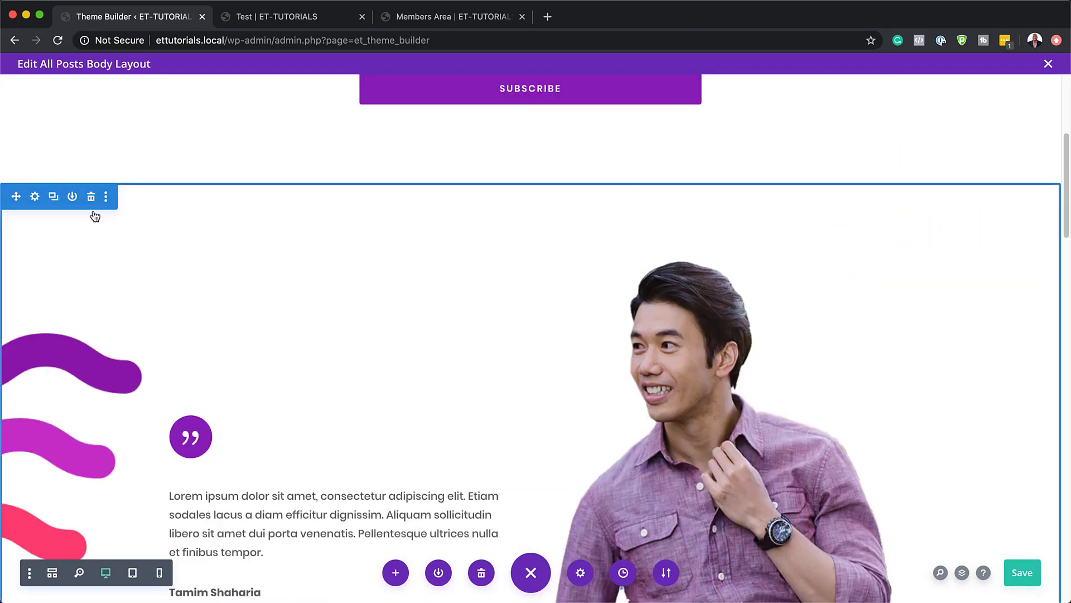
{"action": "left_click", "coordinate": [92, 197]}
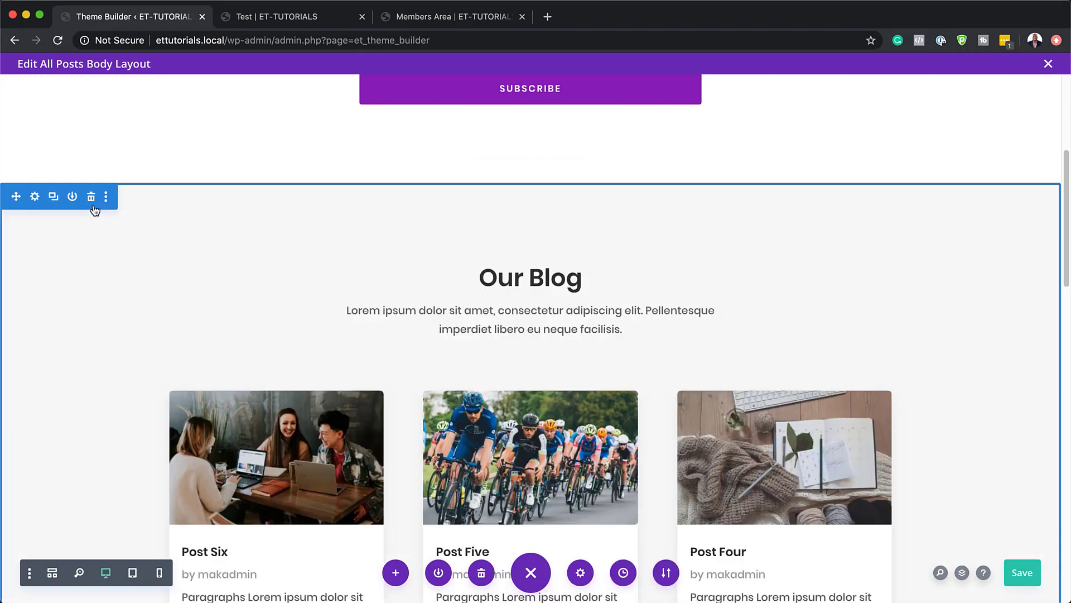
Step: Delete the Our Blog, 30,000+ subscribers and footer contact sections, keeping the Let's Work Together section, and save the layout
{"action": "scroll", "coordinate": [430, 402], "scroll_direction": "down", "scroll_amount": 10}
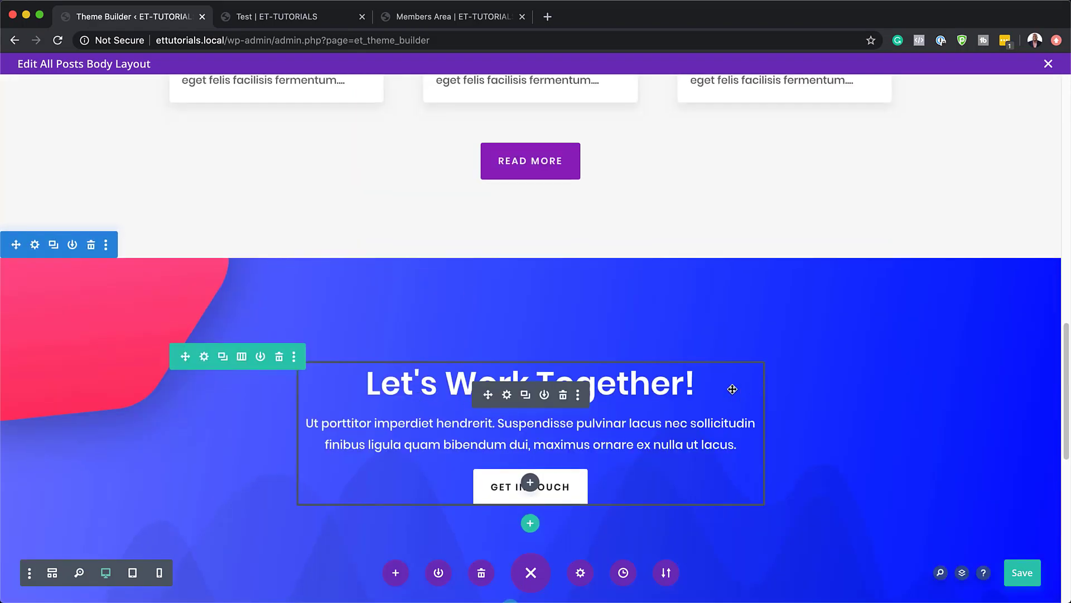
{"action": "scroll", "coordinate": [234, 259], "scroll_direction": "up", "scroll_amount": 12}
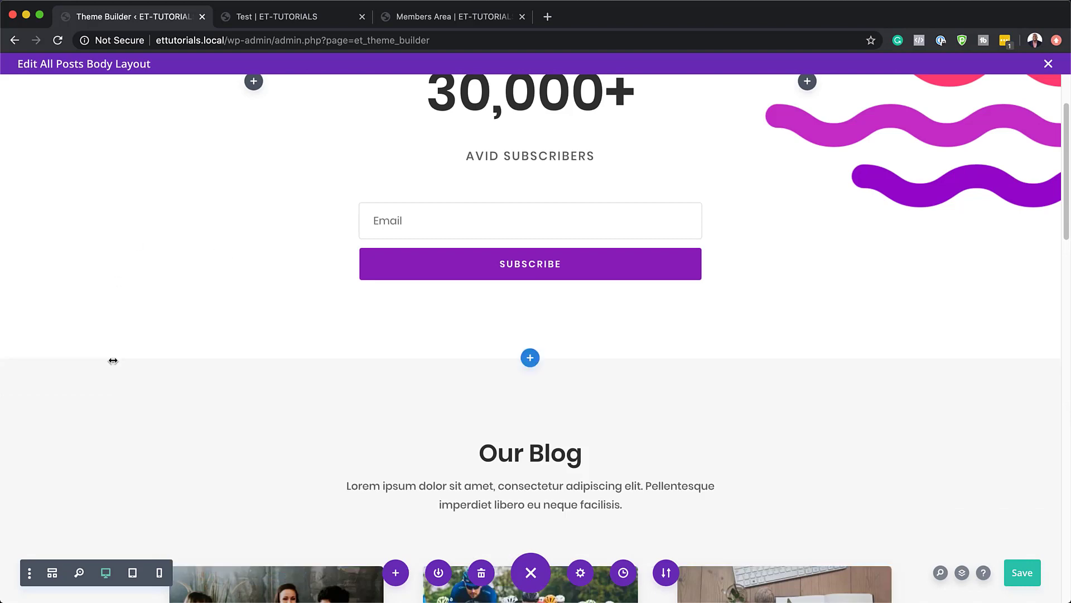
{"action": "left_click", "coordinate": [91, 373]}
{"action": "scroll", "coordinate": [220, 325], "scroll_direction": "up", "scroll_amount": 2}
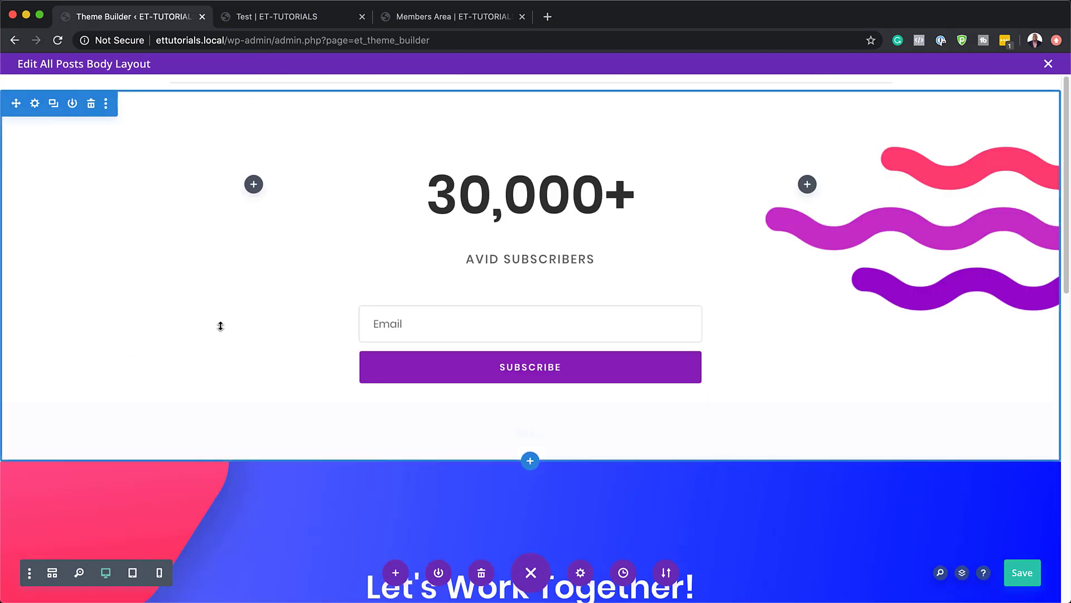
{"action": "left_click", "coordinate": [91, 103]}
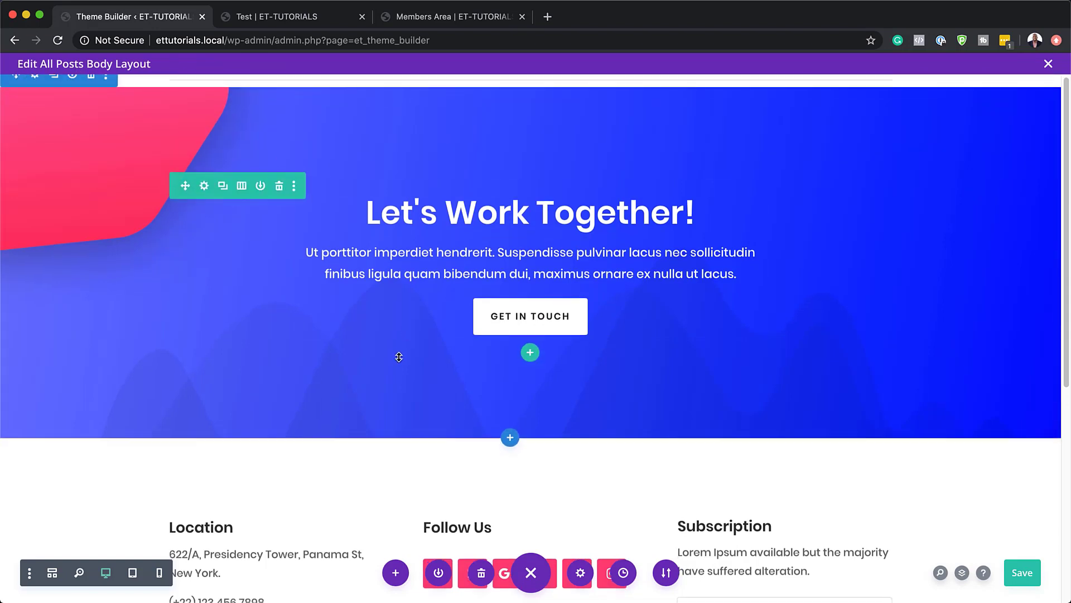
{"action": "scroll", "coordinate": [399, 354], "scroll_direction": "down", "scroll_amount": 3}
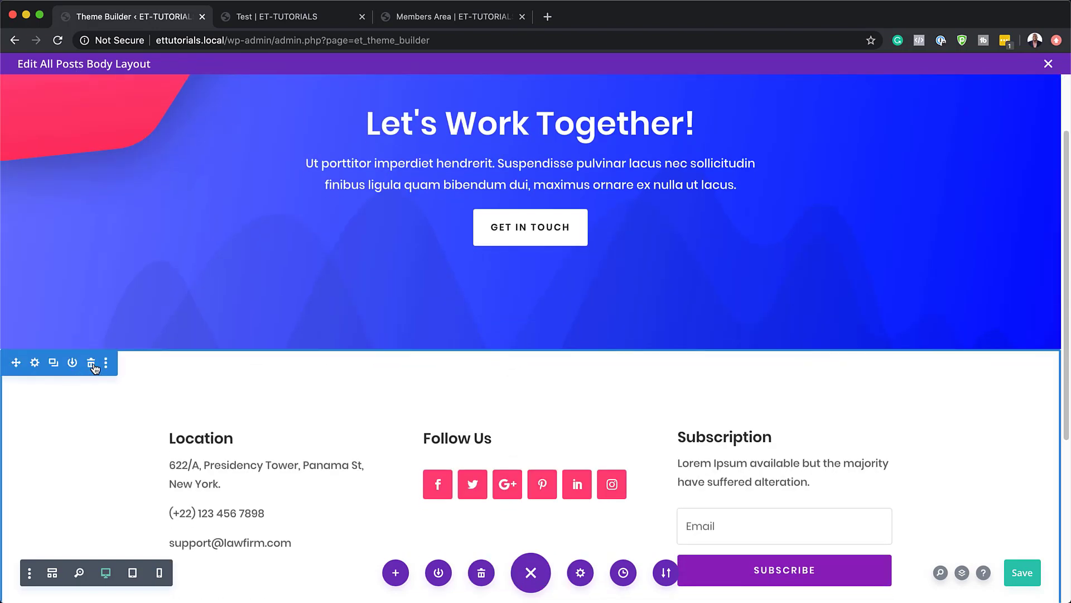
{"action": "left_click", "coordinate": [92, 364]}
{"action": "left_click", "coordinate": [92, 413]}
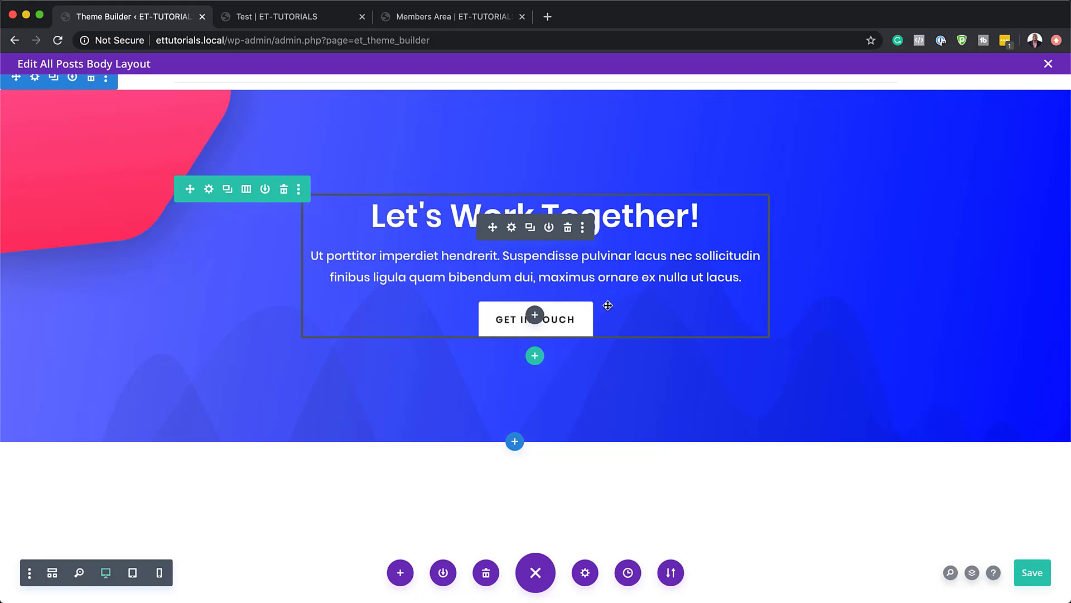
{"action": "key", "text": "super+s"}
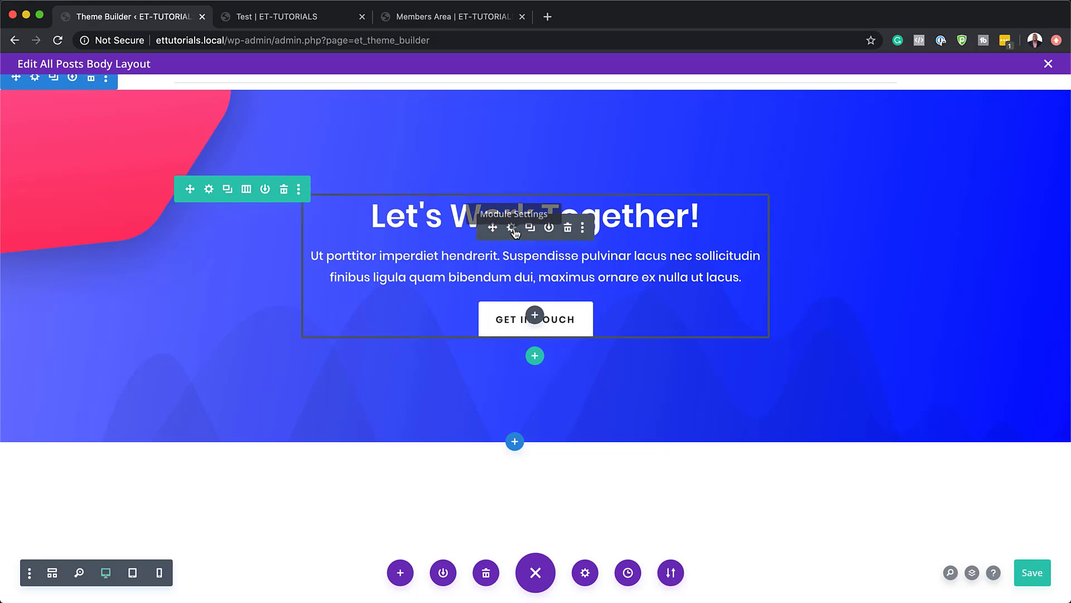
Step: Link the Let's Work Together Call To Action's button dynamically to the URL Contact Page field and save the body layout
{"action": "left_click", "coordinate": [512, 227]}
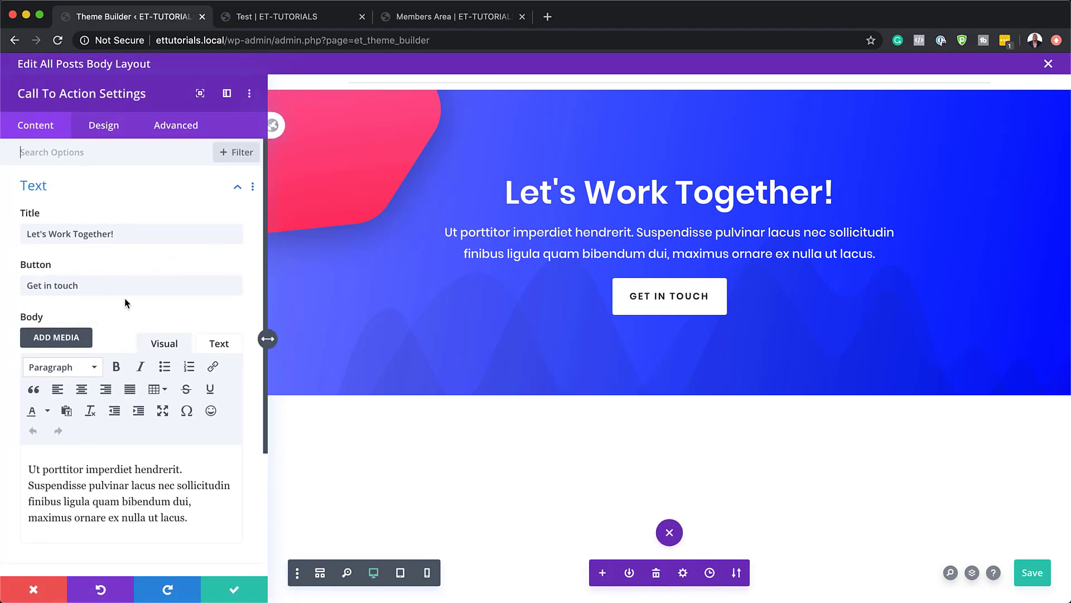
{"action": "scroll", "coordinate": [125, 302], "scroll_direction": "down", "scroll_amount": 2}
{"action": "scroll", "coordinate": [125, 297], "scroll_direction": "down", "scroll_amount": 5}
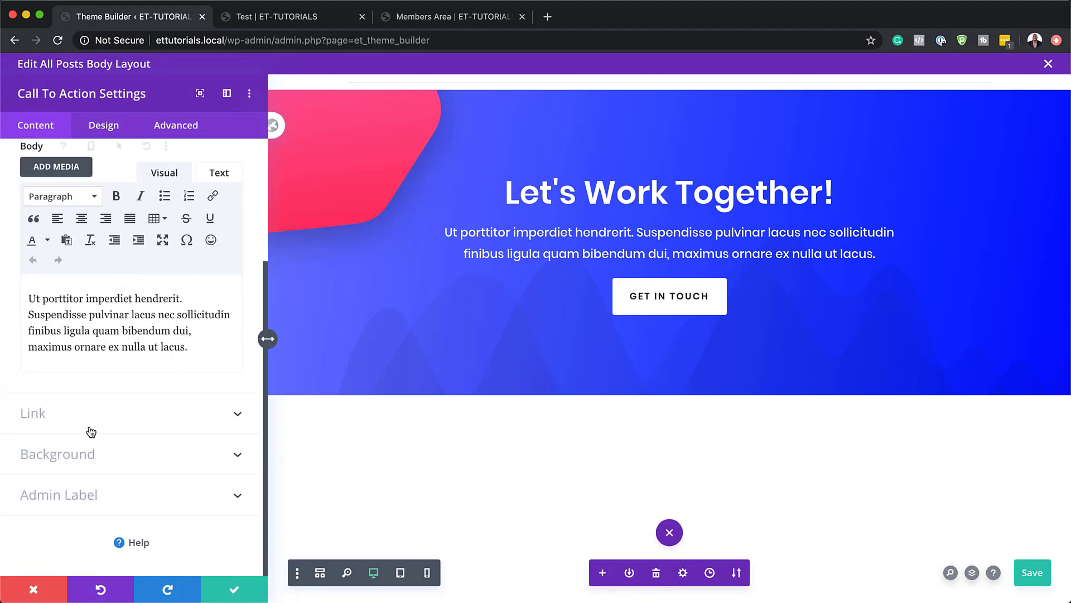
{"action": "left_click", "coordinate": [91, 421]}
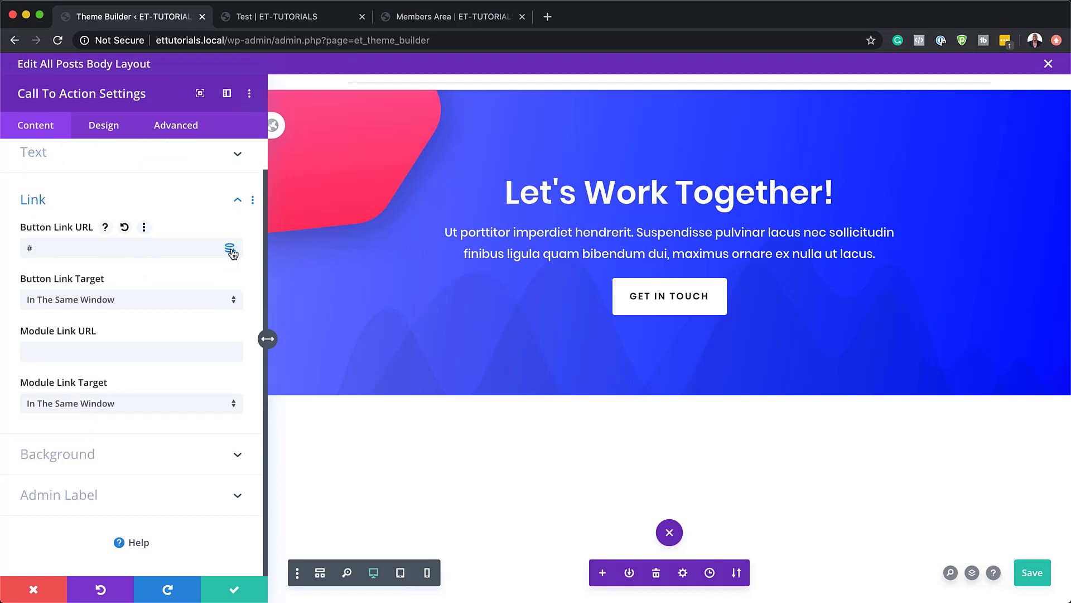
{"action": "left_click", "coordinate": [231, 251]}
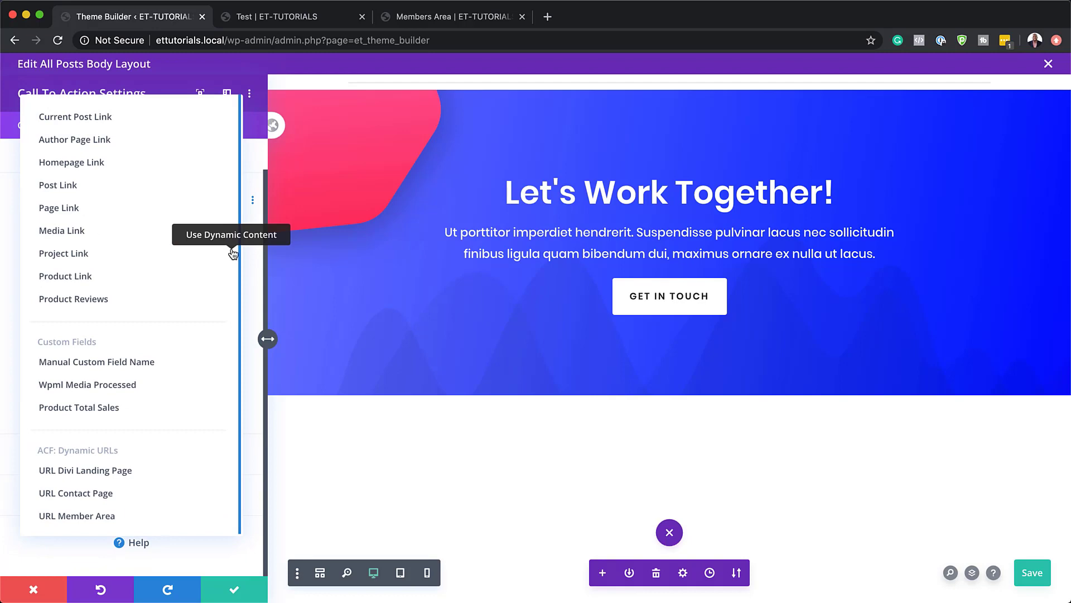
{"action": "left_click", "coordinate": [135, 496]}
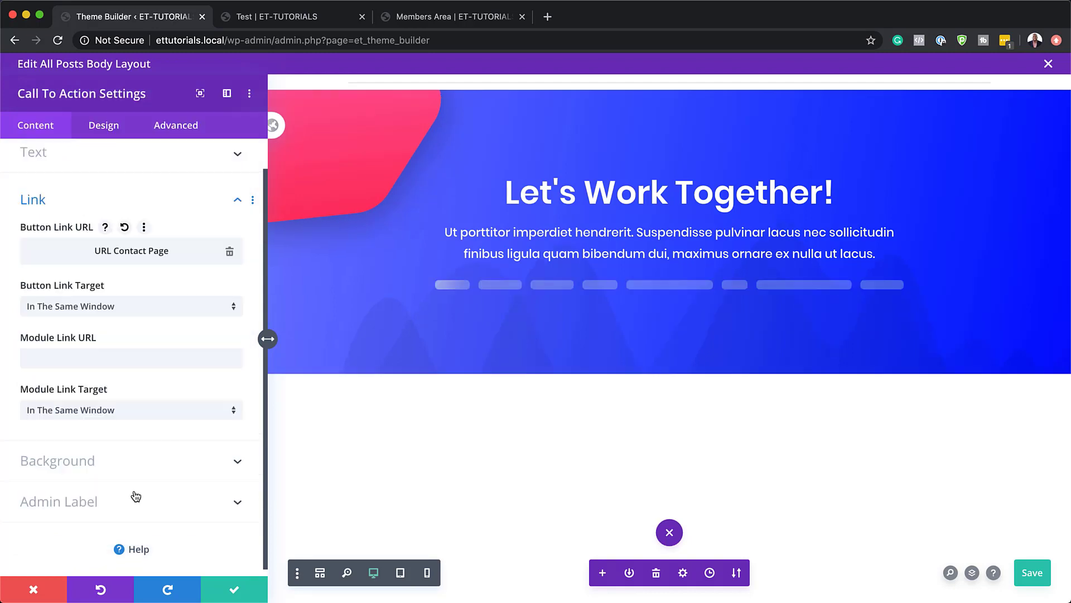
{"action": "left_click", "coordinate": [235, 591]}
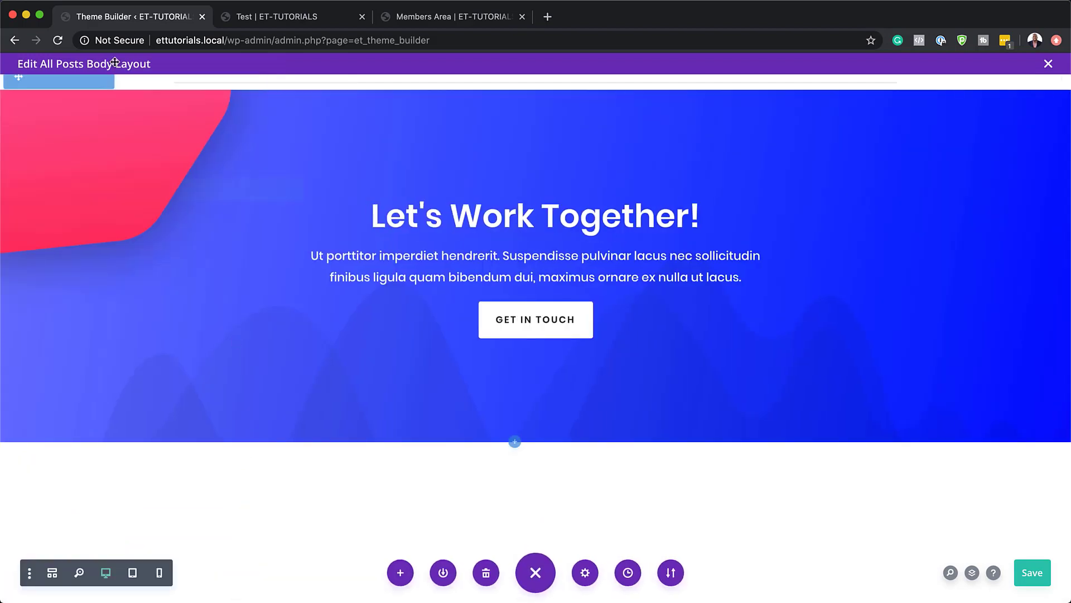
{"action": "mouse_move", "coordinate": [84, 86]}
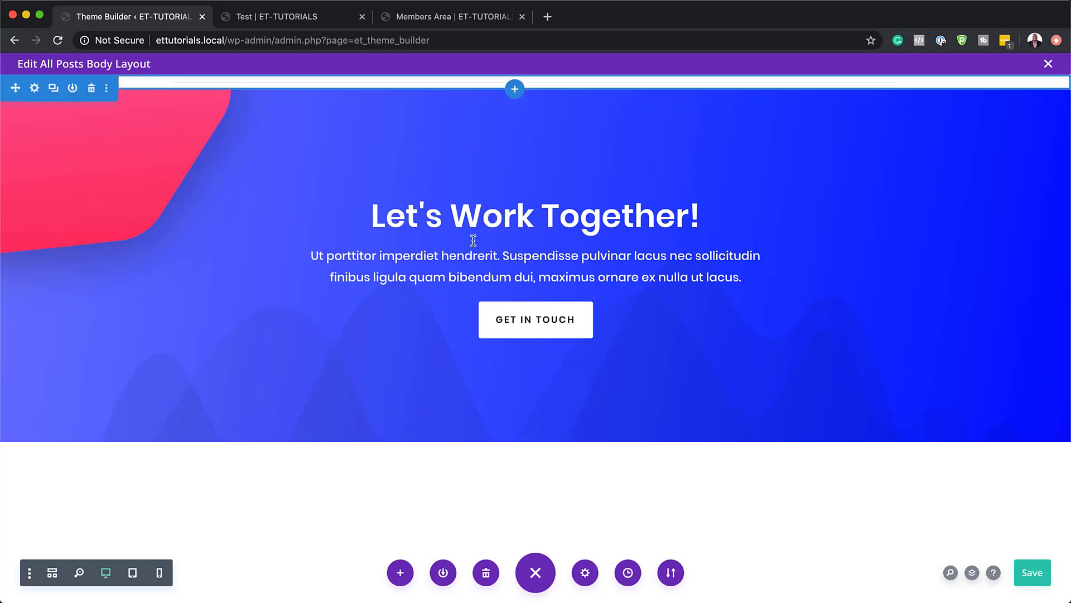
{"action": "left_click", "coordinate": [1031, 574]}
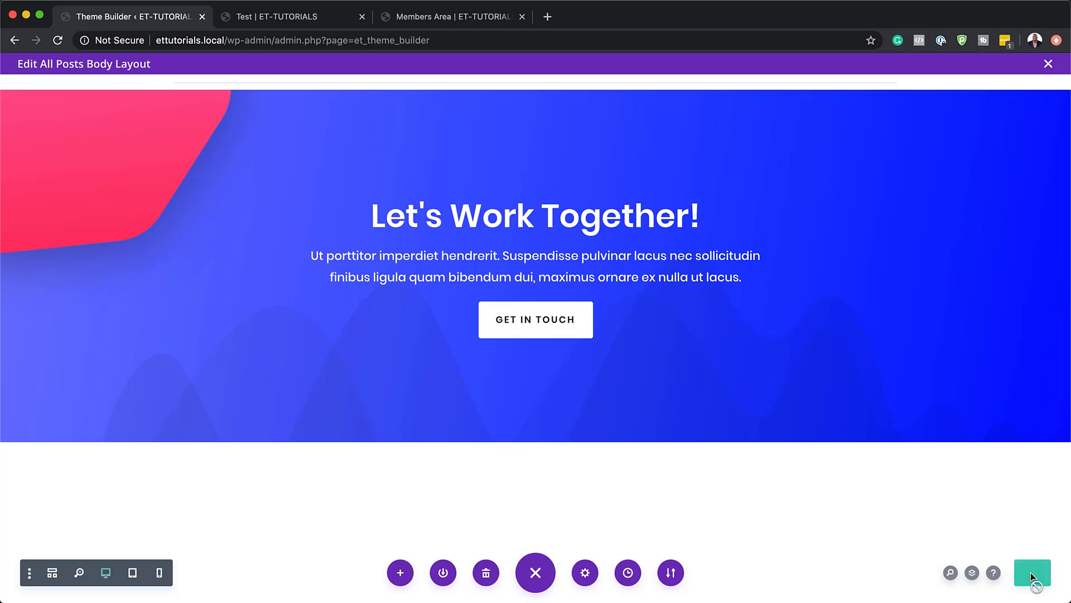